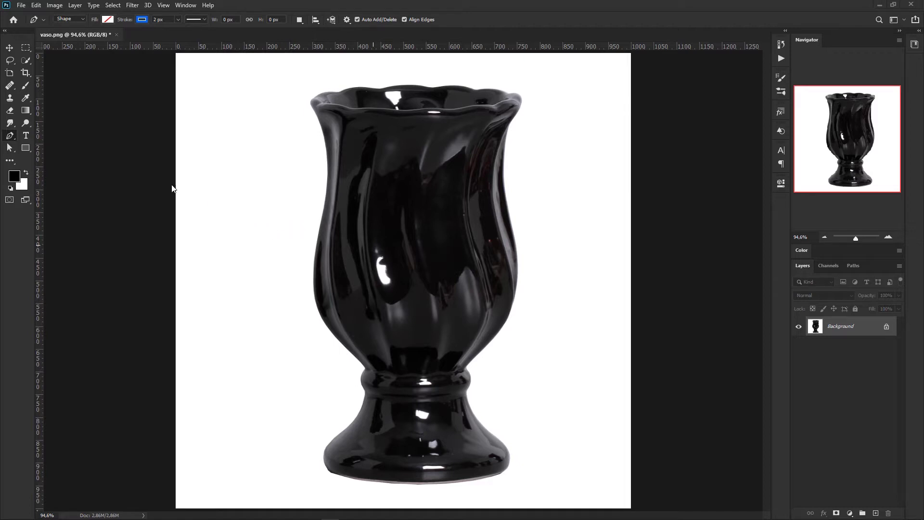
# Step: Activate the Pen tool and check its drawing modes, keeping Shape mode
pyautogui.rightClick(13, 139)
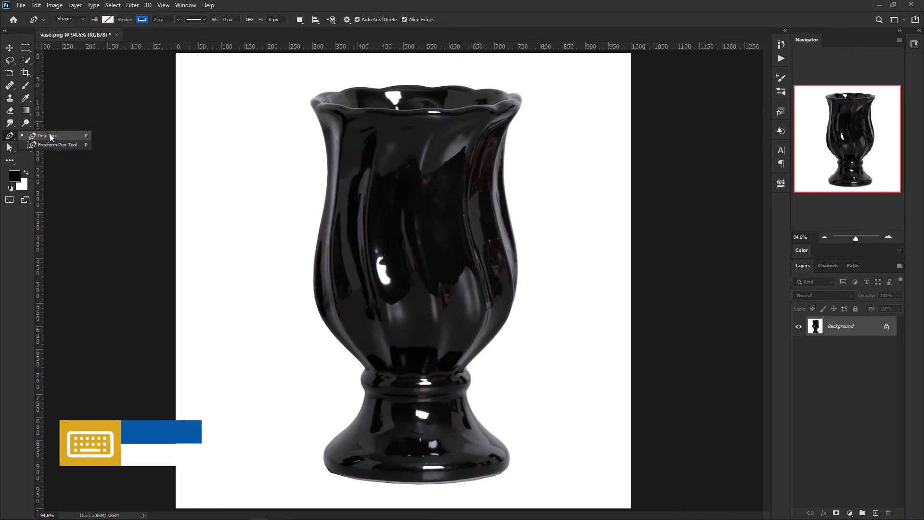
pyautogui.click(50, 135)
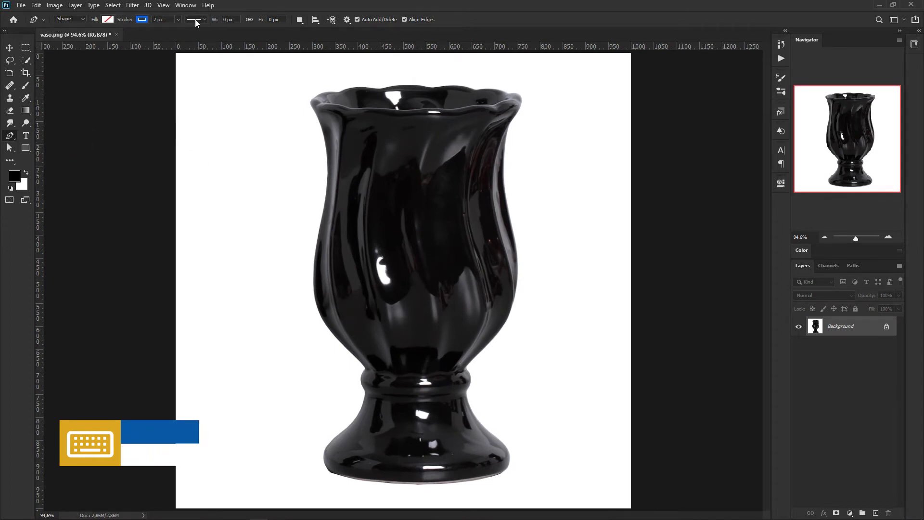
pyautogui.click(83, 19)
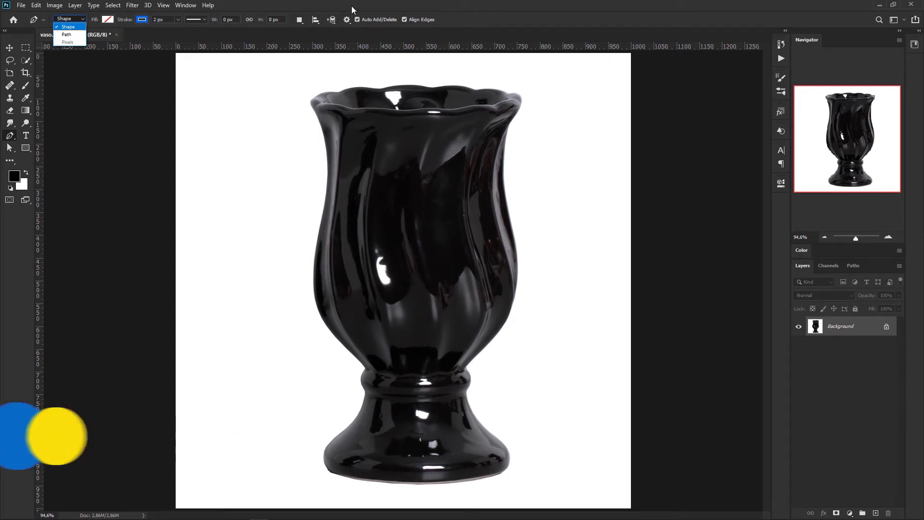
pyautogui.click(322, 34)
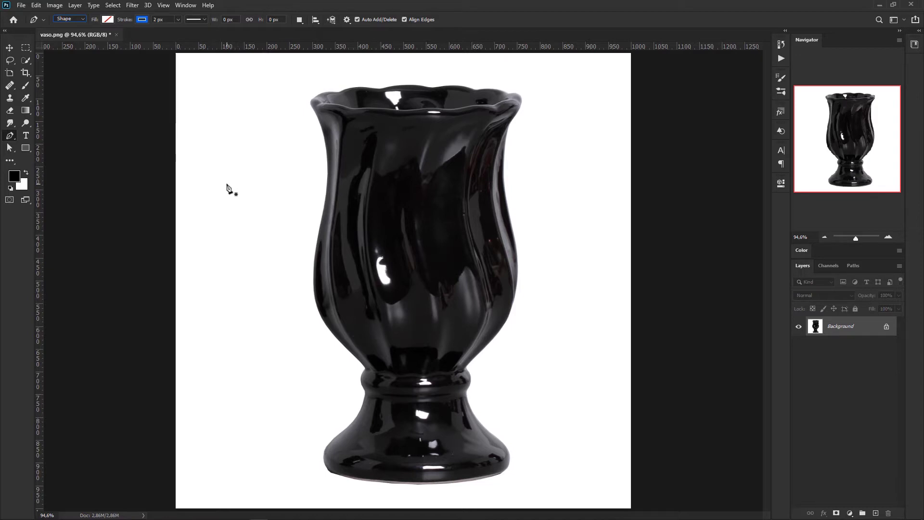
# Step: Begin a path of straight Pen tool segments running down the white area beside the vase
pyautogui.click(208, 213)
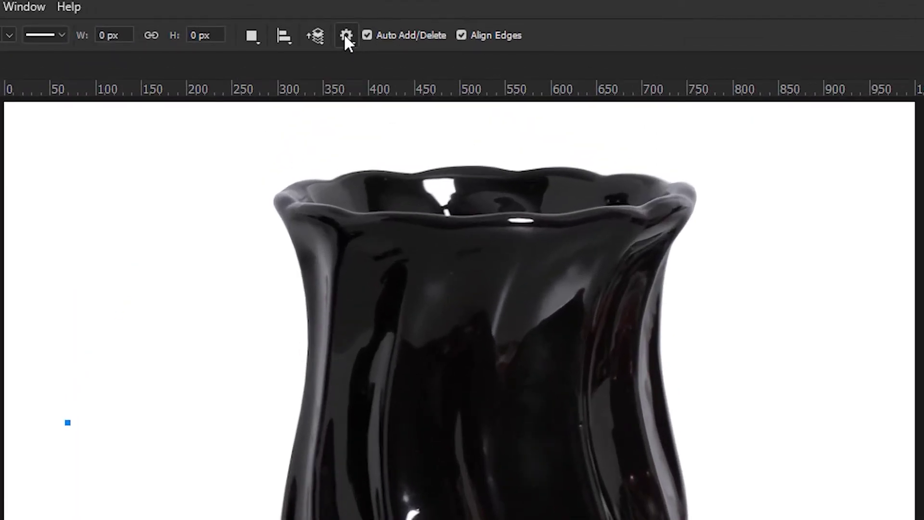
pyautogui.click(347, 36)
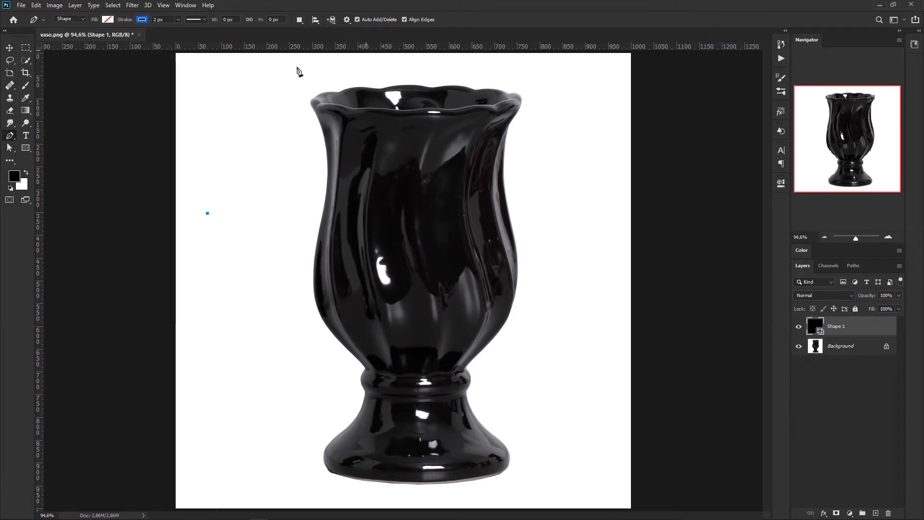
pyautogui.click(236, 165)
pyautogui.click(258, 193)
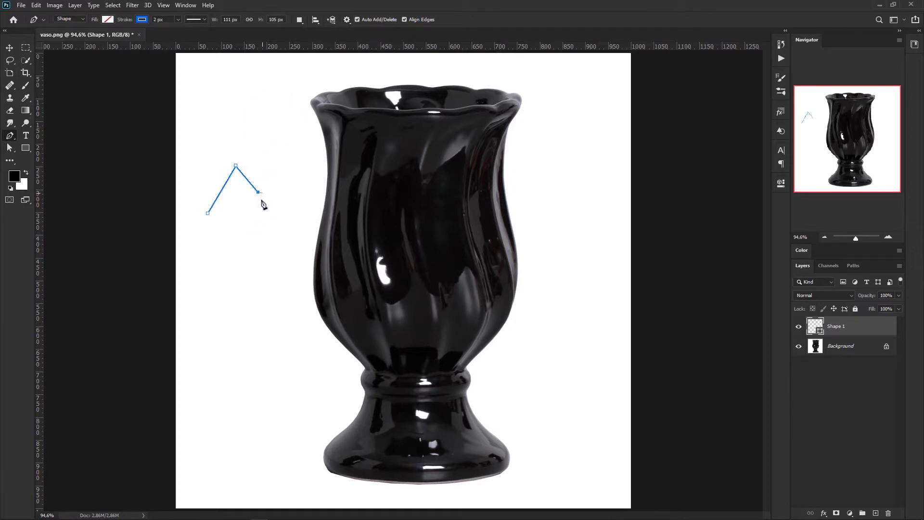
pyautogui.click(247, 231)
pyautogui.click(248, 267)
pyautogui.click(273, 273)
pyautogui.click(277, 304)
pyautogui.click(247, 321)
pyautogui.click(236, 355)
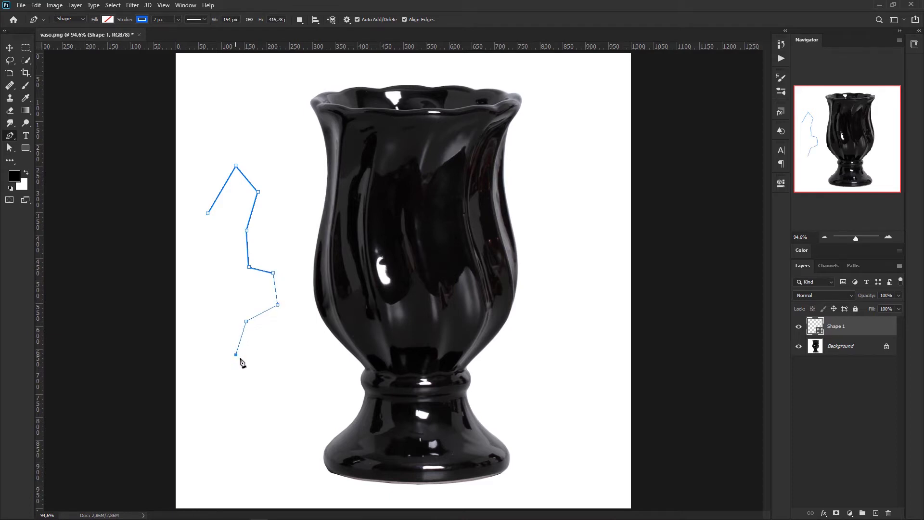
pyautogui.click(251, 381)
pyautogui.click(293, 366)
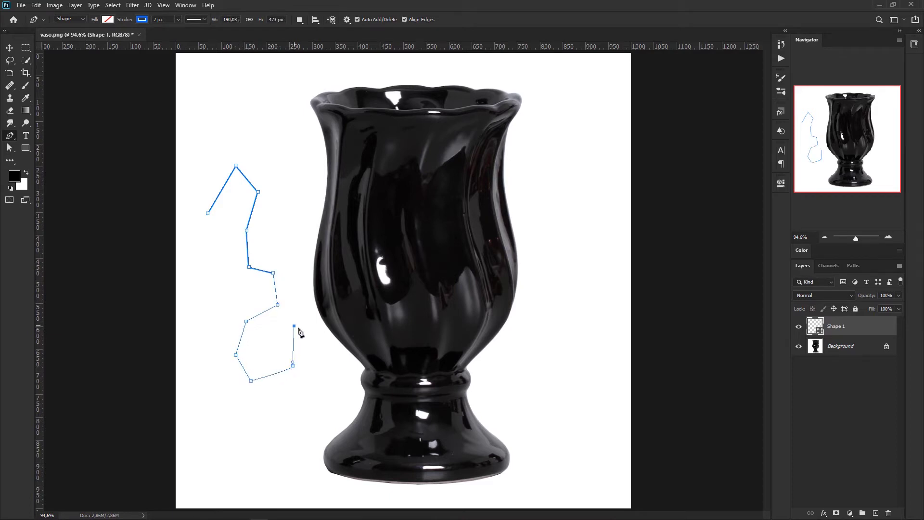
# Step: Continue the straight-segment path around its lower part and back up, closing the outline at the starting anchor point
pyautogui.click(294, 326)
pyautogui.click(338, 376)
pyautogui.click(307, 416)
pyautogui.click(248, 424)
pyautogui.click(210, 383)
pyautogui.click(207, 342)
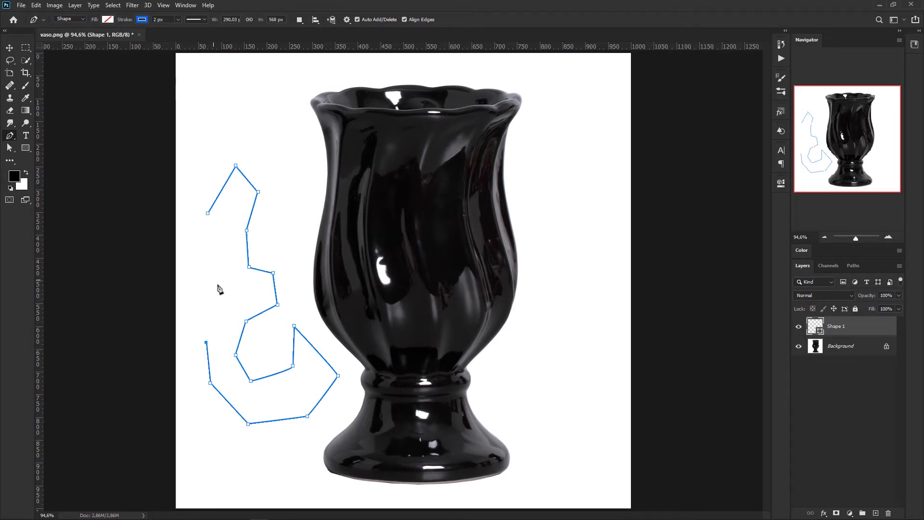
pyautogui.click(220, 285)
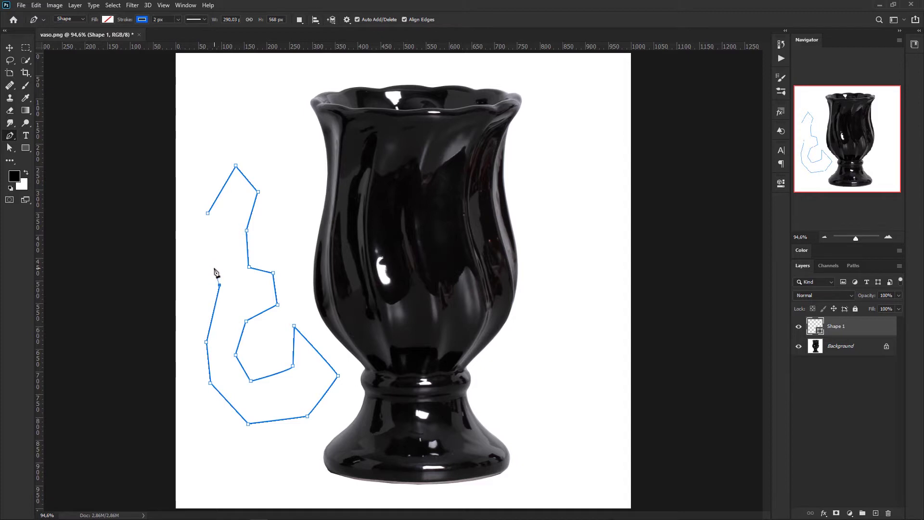
pyautogui.press('Escape')
pyautogui.hotkey('ctrl', 'z')
pyautogui.click(219, 299)
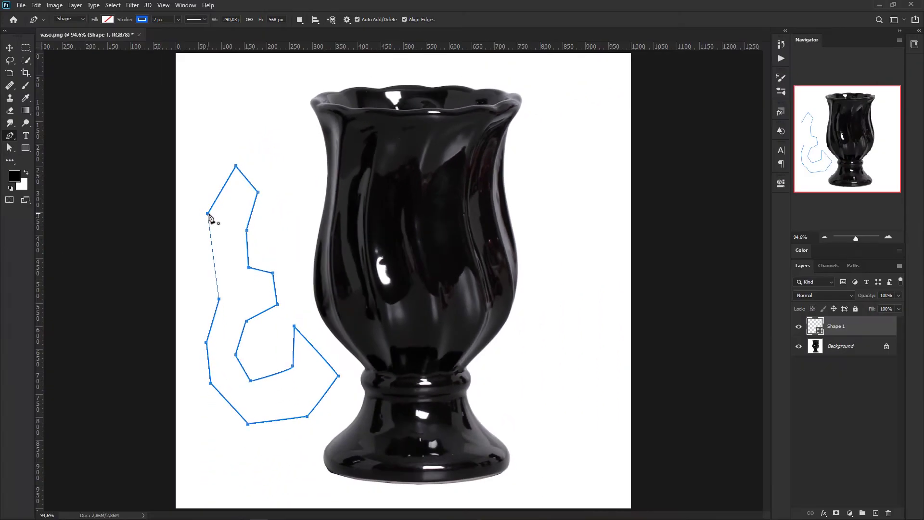
pyautogui.click(207, 213)
# Step: Try adding and removing anchor points on the outline's upper right edge, deleting the anchor midway along it
pyautogui.click(248, 253)
pyautogui.hotkey('ctrl', 'z')
pyautogui.click(252, 210)
pyautogui.hotkey('ctrl', 'z')
pyautogui.click(248, 238)
pyautogui.hotkey('ctrl', 'z')
pyautogui.click(247, 232)
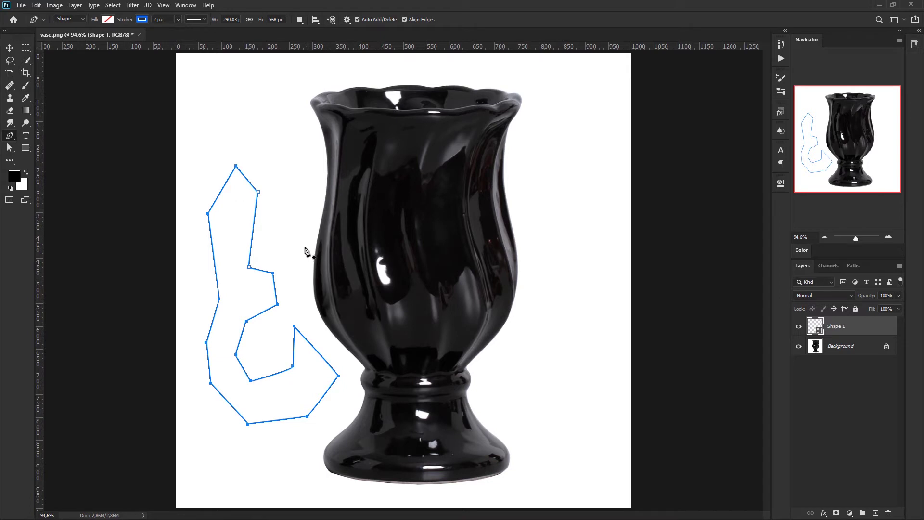
pyautogui.click(252, 234)
pyautogui.click(254, 234)
# Step: Delete the outline's upper right corner anchor with the Direct Selection tool and undo the deletion
pyautogui.moveTo(11, 150); pyautogui.dragTo(59, 160)
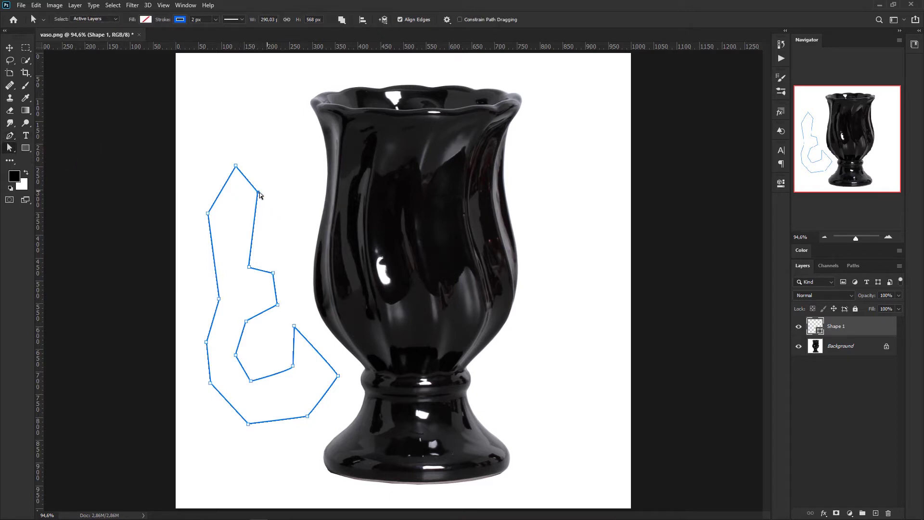
pyautogui.press('Delete')
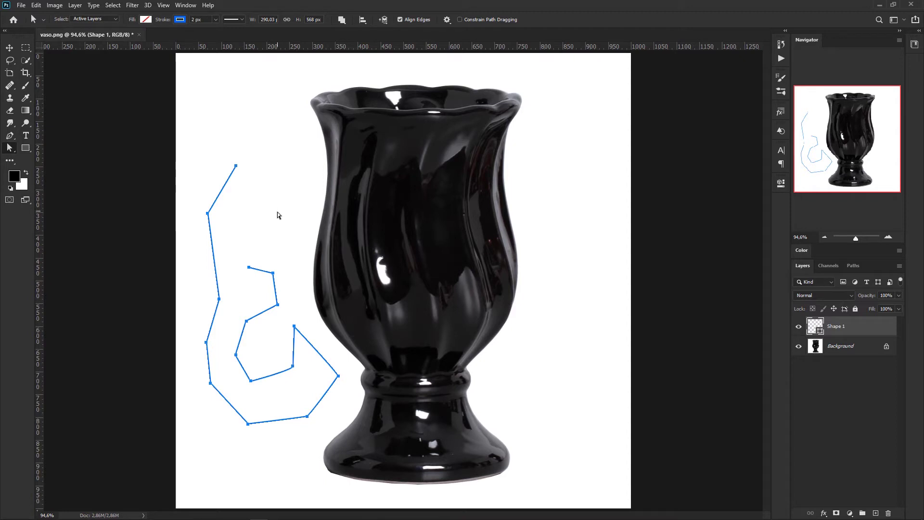
pyautogui.hotkey('ctrl', 'z')
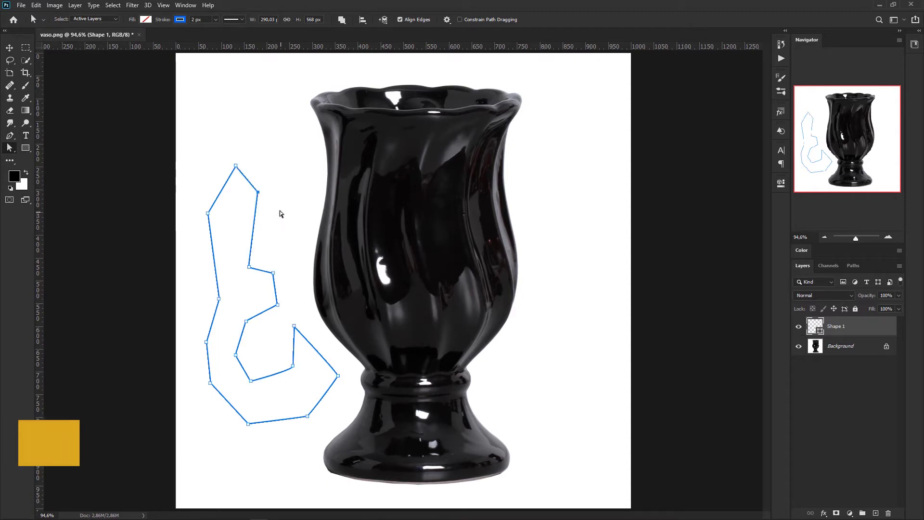
# Step: Remove the anchor on the left of the outline's inner pocket, try anchor edits on its lower right edges, and undo the whole practice shape
pyautogui.press('p')
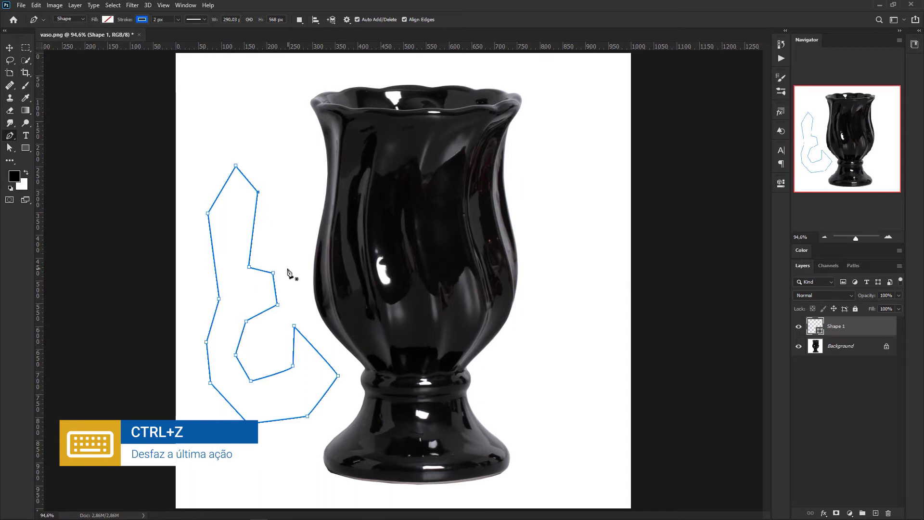
pyautogui.click(236, 355)
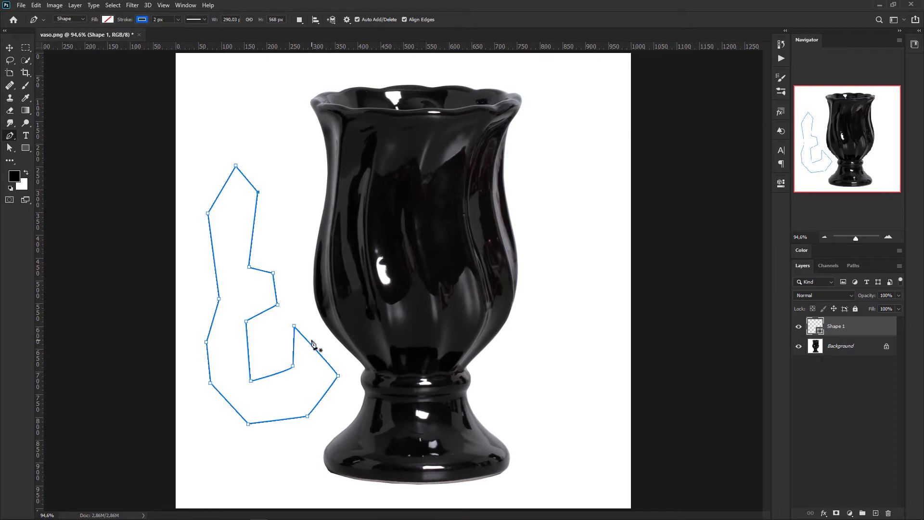
pyautogui.click(326, 394)
pyautogui.click(317, 351)
pyautogui.click(324, 396)
pyautogui.hotkey('ctrl', 'z')
pyautogui.hotkey('ctrl', 'z')
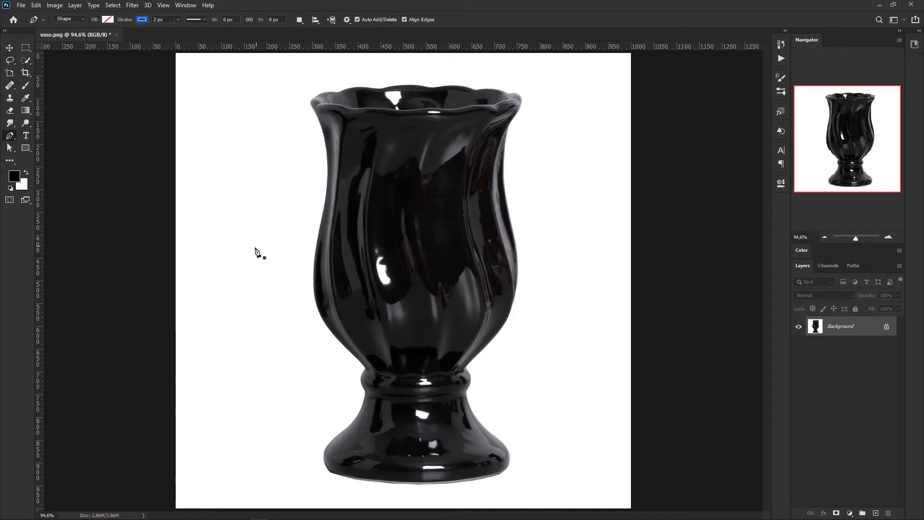
pyautogui.hotkey('ctrl', '1')
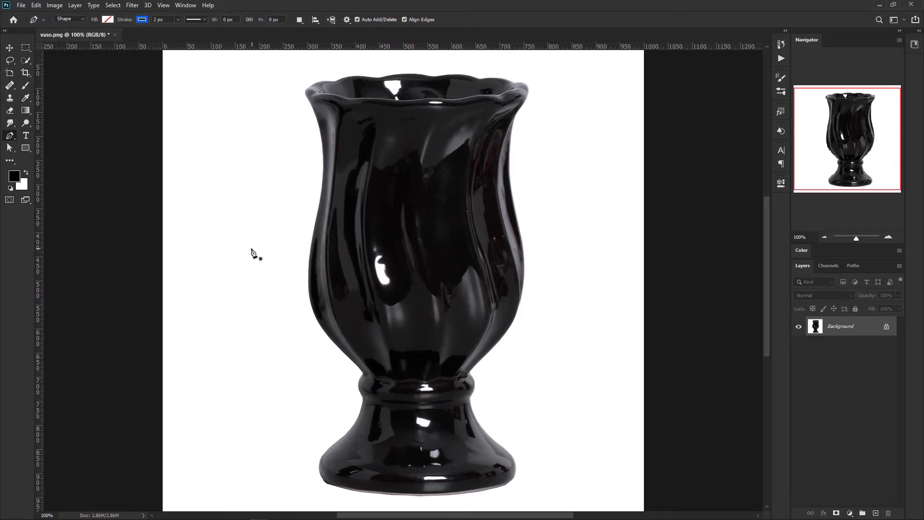
pyautogui.press('z')
pyautogui.moveTo(241, 253); pyautogui.dragTo(333, 313)
pyautogui.press('p')
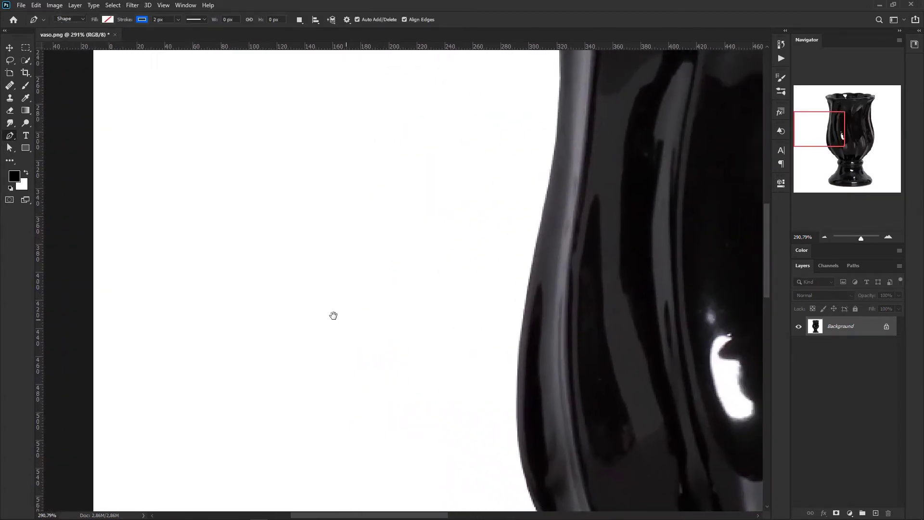
pyautogui.hotkey('ctrl', '0')
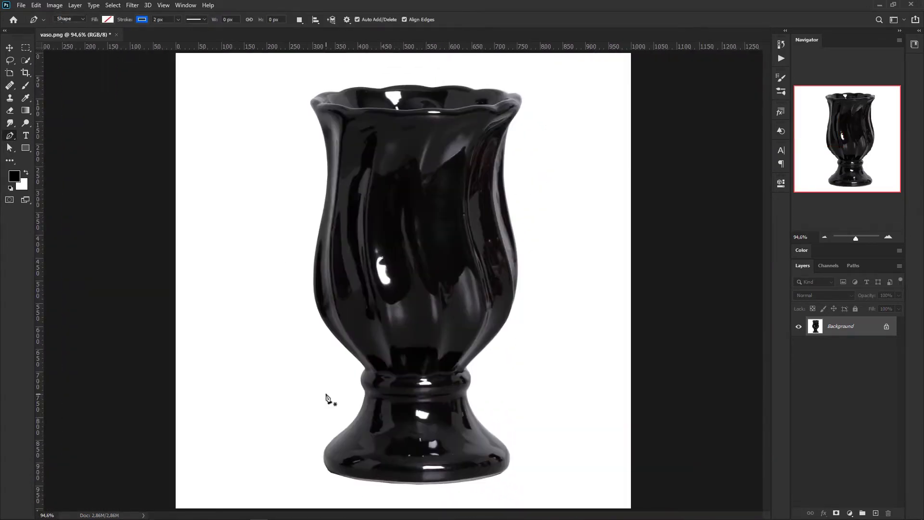
# Step: Add a Solid Color fill layer above the vase in white, ffffff
pyautogui.click(850, 513)
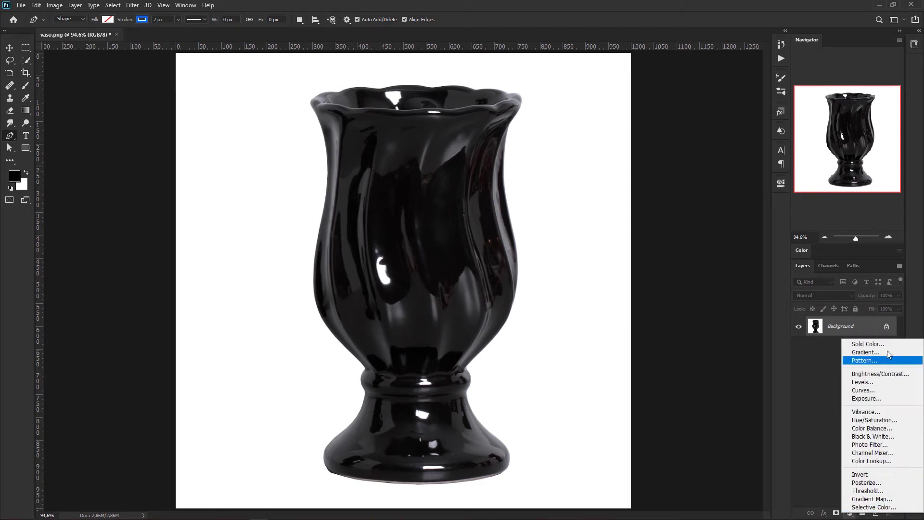
pyautogui.click(868, 344)
pyautogui.write('ffffff')
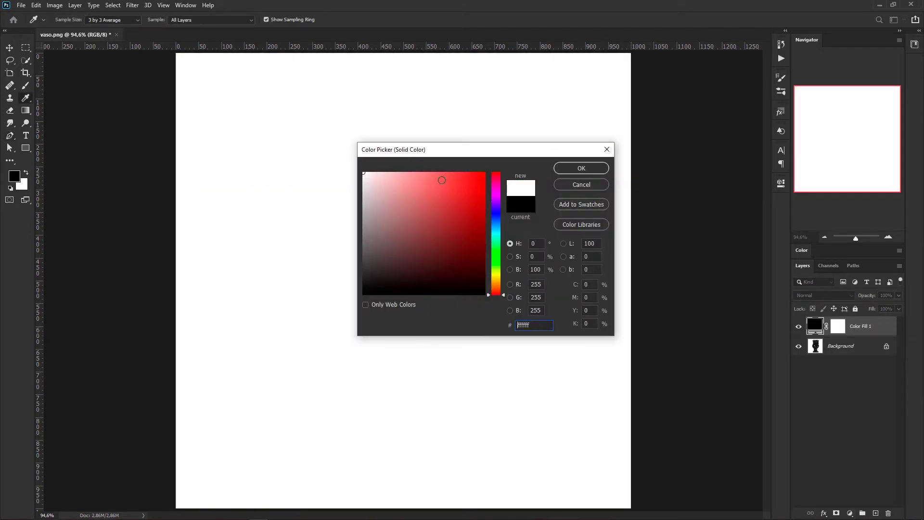
pyautogui.click(577, 170)
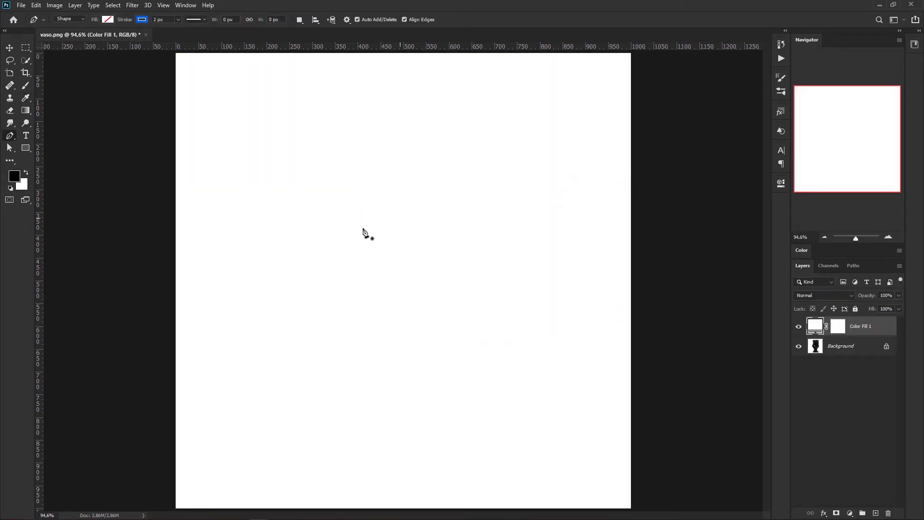
# Step: Draw a zigzag of three straight segments with the Pen tool in the left half of the canvas
pyautogui.click(265, 242)
pyautogui.click(285, 217)
pyautogui.click(308, 242)
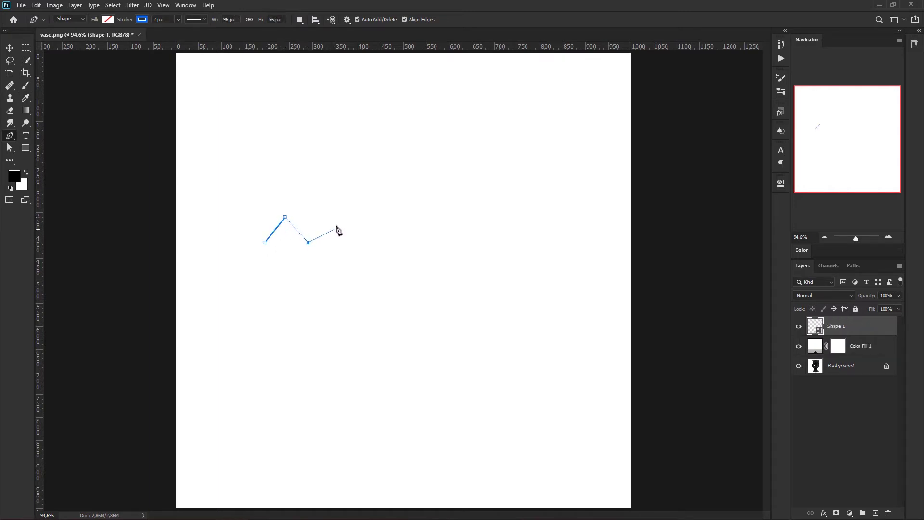
pyautogui.click(338, 222)
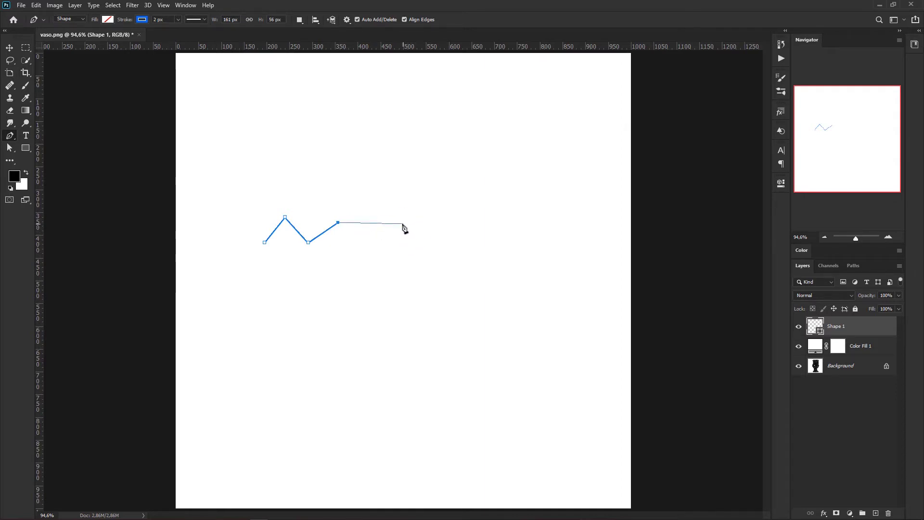
# Step: Extend the zigzag with smooth curves looping around and back beneath its start, leaving an open path about 549 by 308 px
pyautogui.moveTo(403, 224)
pyautogui.mouseDown()
pyautogui.moveTo(423, 263)
pyautogui.moveTo(436, 210)
pyautogui.moveTo(427, 201)
pyautogui.moveTo(427, 266)
pyautogui.moveTo(438, 253)
pyautogui.moveTo(426, 200)
pyautogui.moveTo(435, 246)
pyautogui.moveTo(419, 273)
pyautogui.moveTo(450, 237)
pyautogui.moveTo(448, 189)
pyautogui.moveTo(436, 186)
pyautogui.mouseUp()
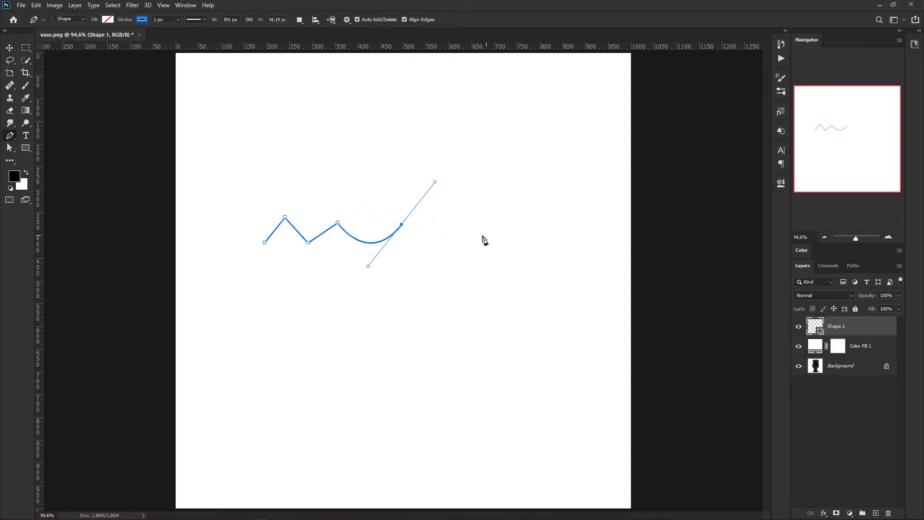
pyautogui.click(483, 222)
pyautogui.moveTo(486, 225); pyautogui.dragTo(491, 236)
pyautogui.moveTo(493, 305); pyautogui.dragTo(455, 338)
pyautogui.moveTo(397, 320); pyautogui.dragTo(355, 352)
pyautogui.moveTo(317, 320); pyautogui.dragTo(221, 296)
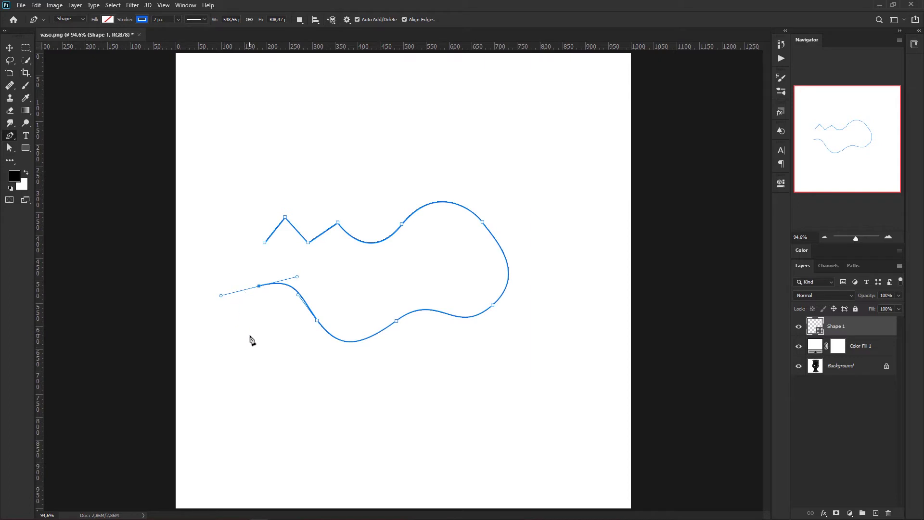
pyautogui.press('Escape')
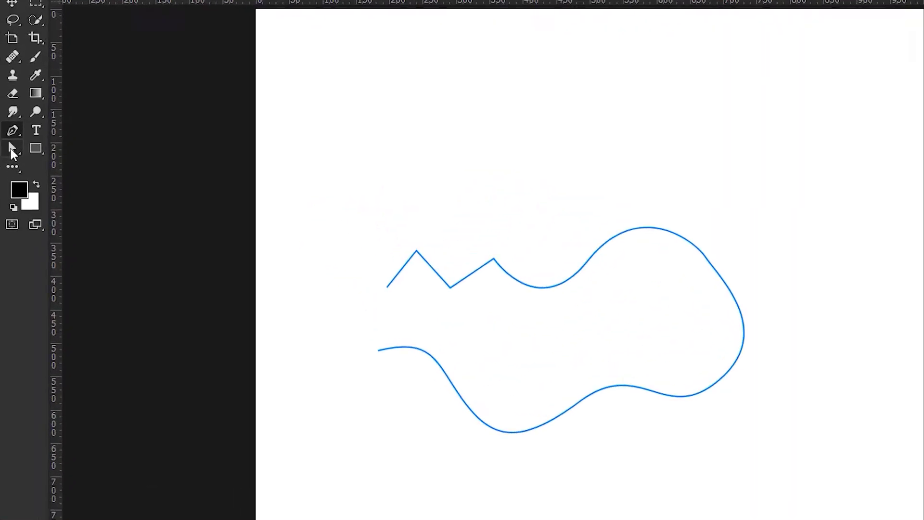
# Step: Move the whole path slightly up and to the right with the Path Selection tool
pyautogui.click(9, 149)
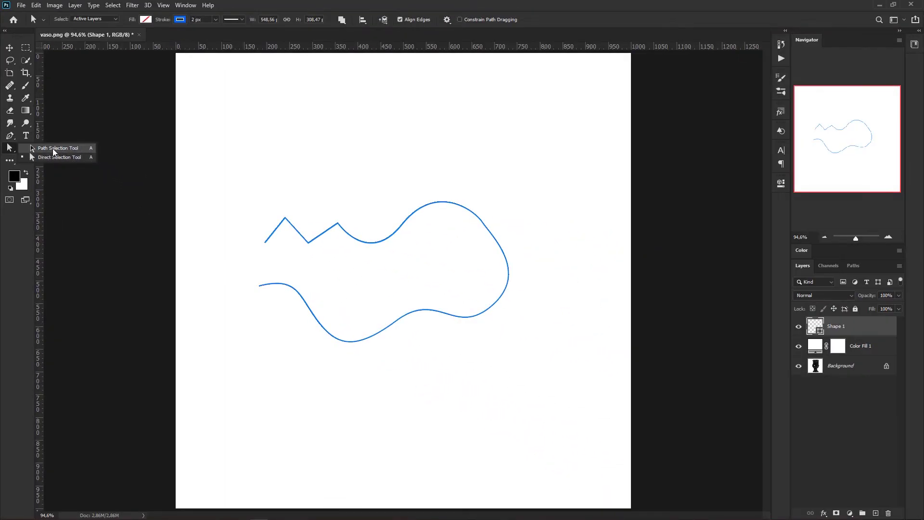
pyautogui.click(54, 148)
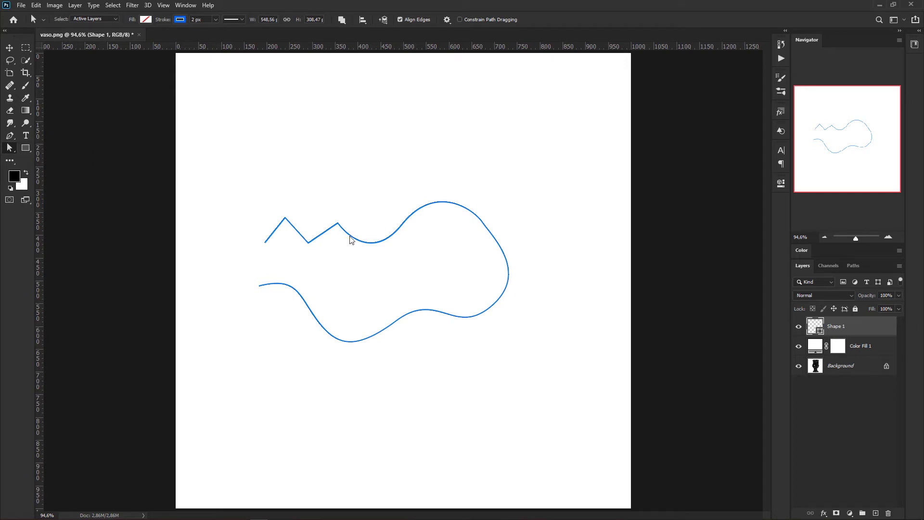
pyautogui.moveTo(287, 216); pyautogui.dragTo(289, 220)
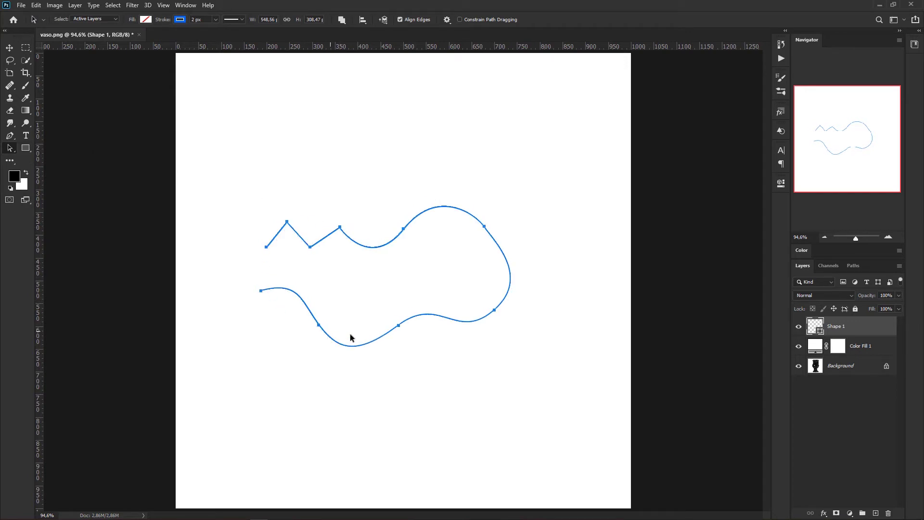
pyautogui.moveTo(381, 248)
pyautogui.mouseDown()
pyautogui.moveTo(386, 203)
pyautogui.moveTo(386, 227)
pyautogui.mouseUp()
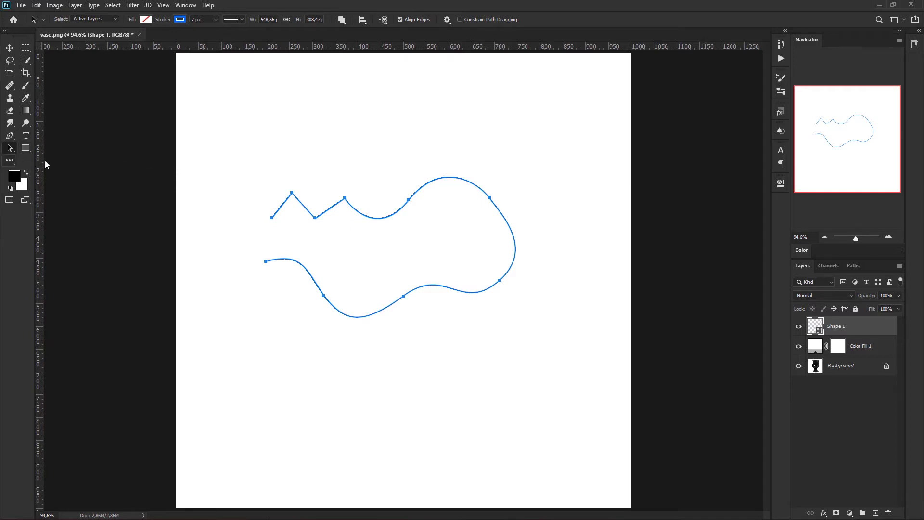
# Step: Reshape the path's upper edge with the Direct Selection tool by moving three anchor points and raising the last straight zigzag segment
pyautogui.rightClick(11, 149)
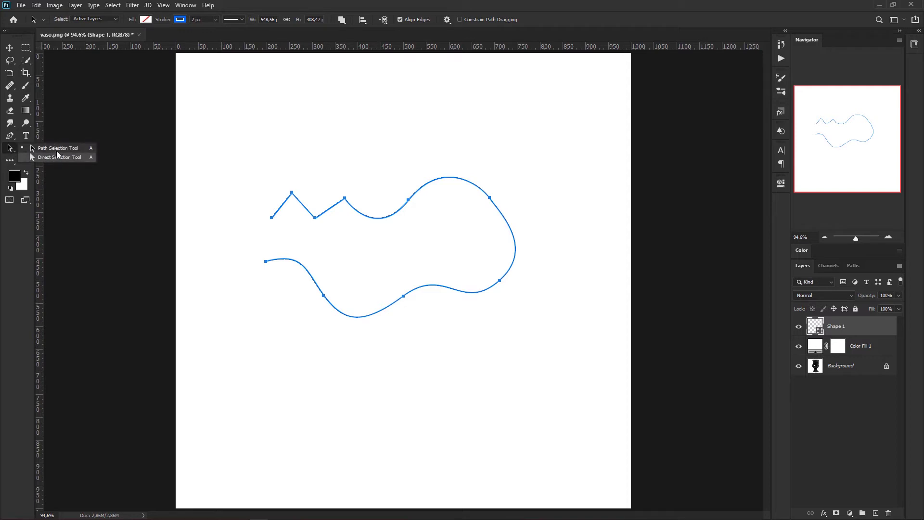
pyautogui.click(58, 157)
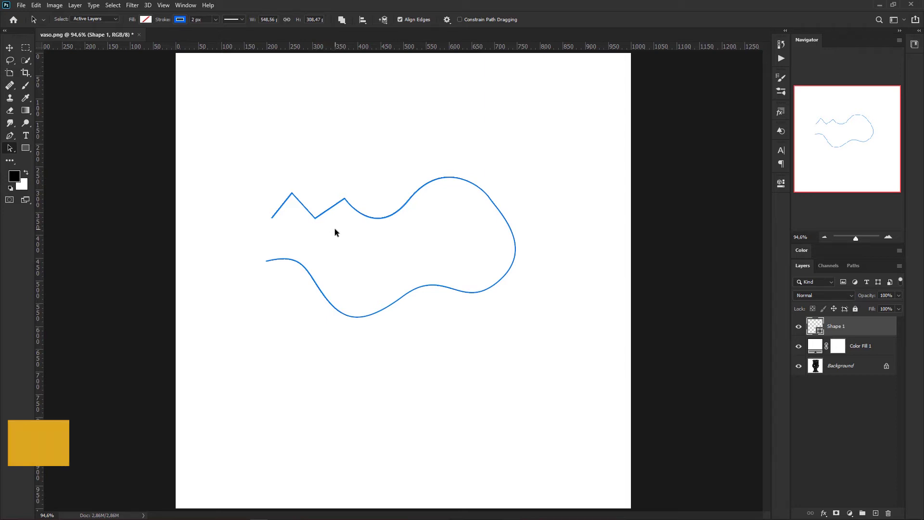
pyautogui.hotkey('shift', 'a')
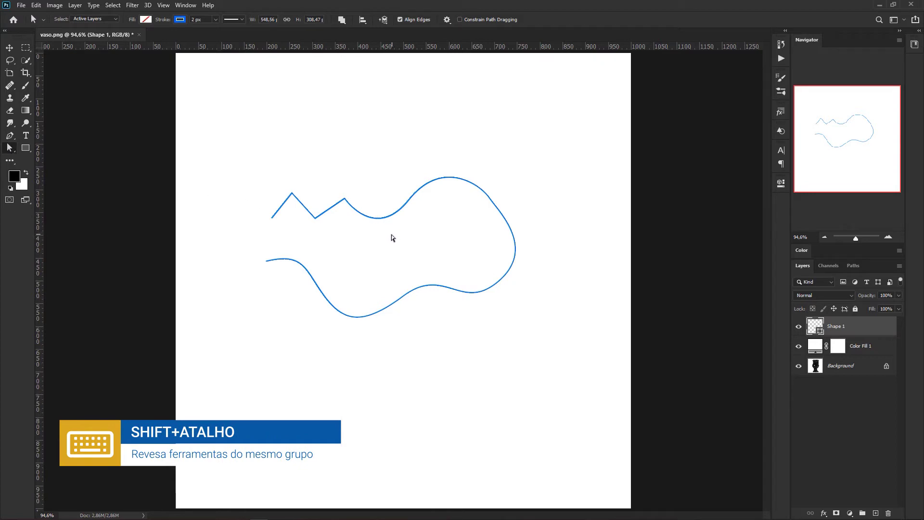
pyautogui.hotkey('shift', 'a')
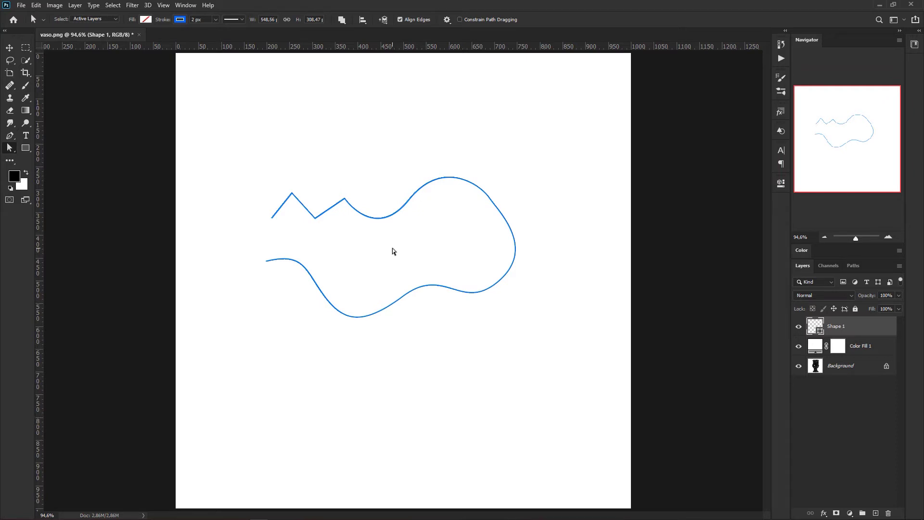
pyautogui.rightClick(13, 153)
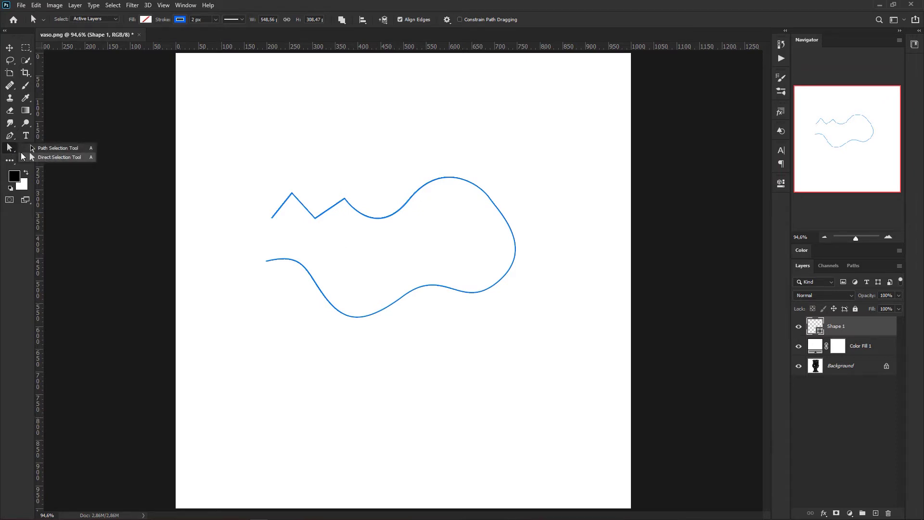
pyautogui.click(30, 150)
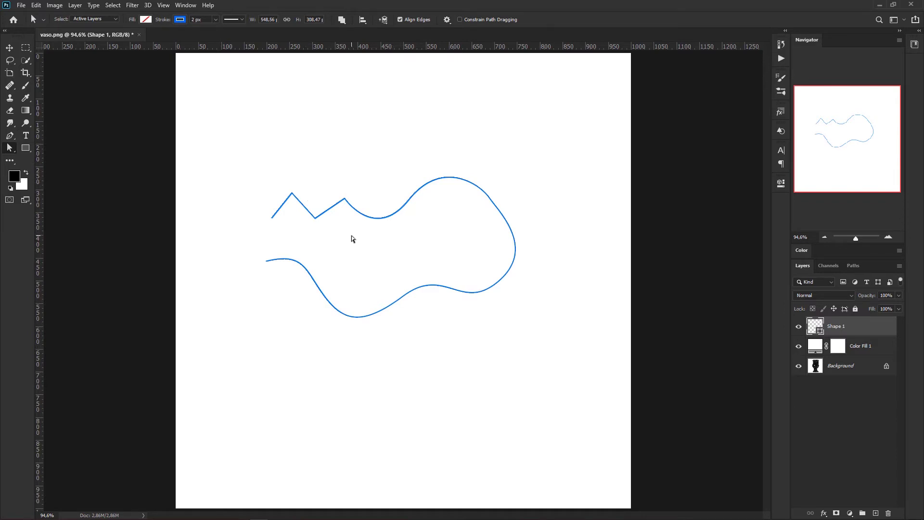
pyautogui.click(345, 199)
pyautogui.moveTo(345, 199); pyautogui.dragTo(351, 189)
pyautogui.moveTo(315, 218); pyautogui.dragTo(323, 225)
pyautogui.moveTo(409, 199); pyautogui.dragTo(423, 206)
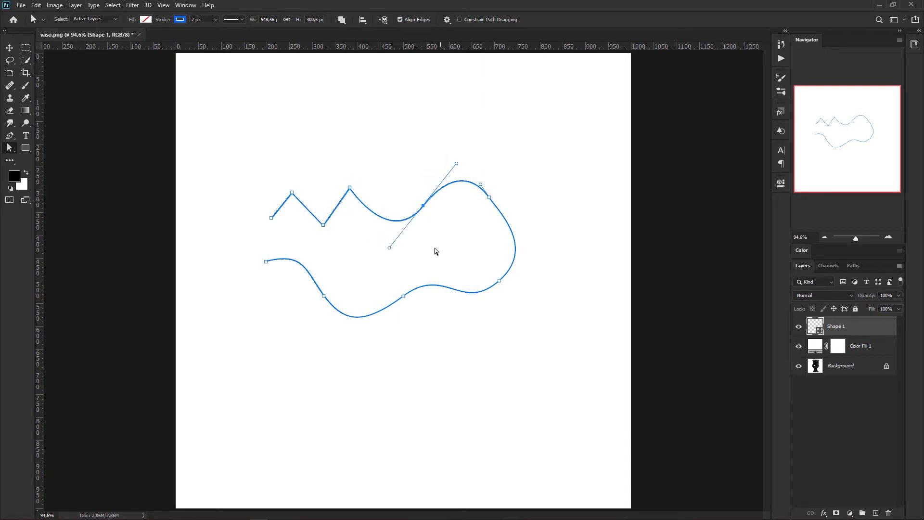
pyautogui.moveTo(336, 209); pyautogui.dragTo(335, 192)
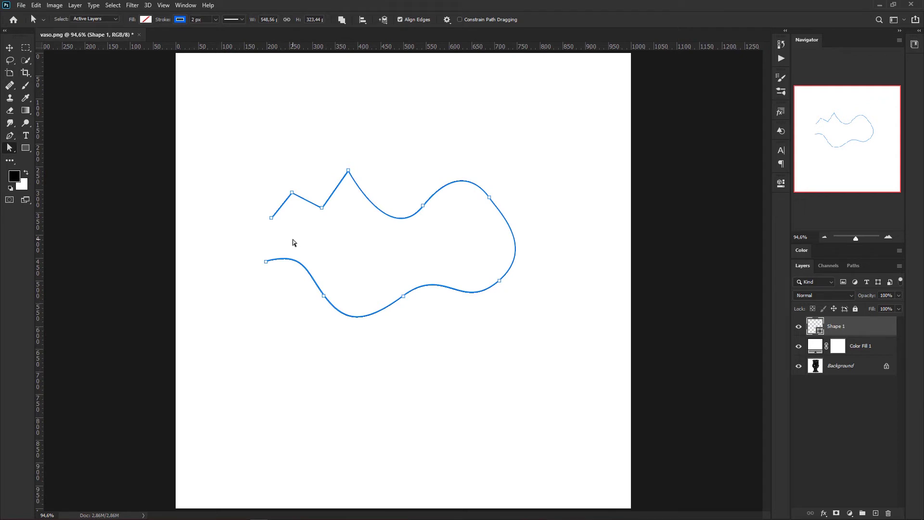
# Step: While using the Pen tool, raise the upper middle anchor, lower the last zigzag peak, and move both right-hand anchors outward
pyautogui.press('p')
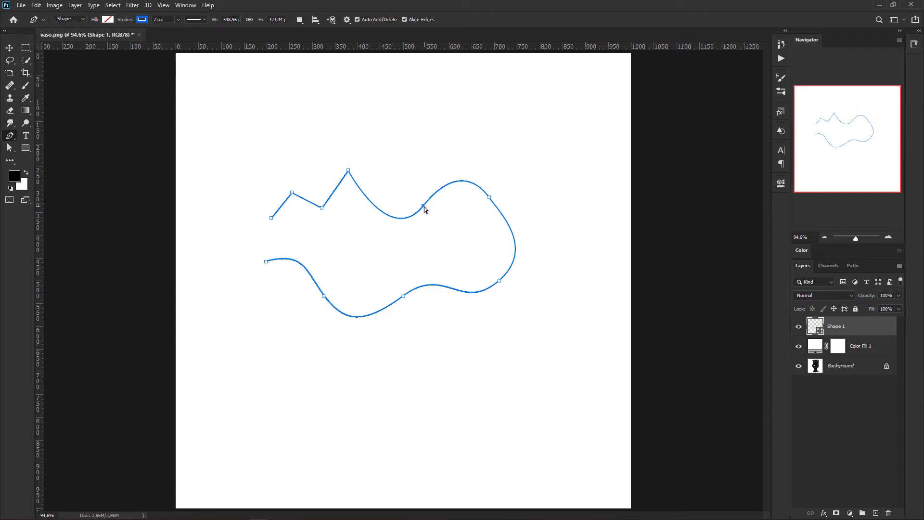
pyautogui.moveTo(423, 206); pyautogui.dragTo(424, 193)
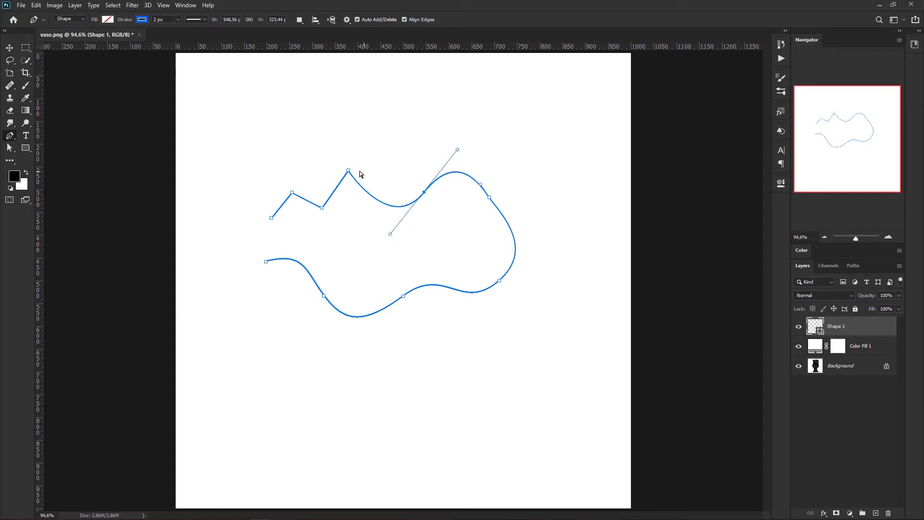
pyautogui.moveTo(350, 174); pyautogui.dragTo(352, 188)
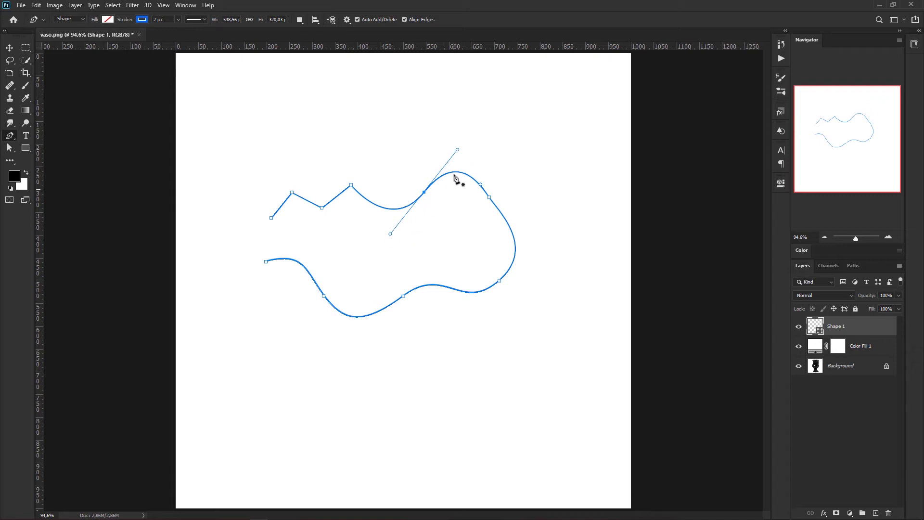
pyautogui.click(495, 205)
pyautogui.moveTo(499, 207); pyautogui.dragTo(531, 248)
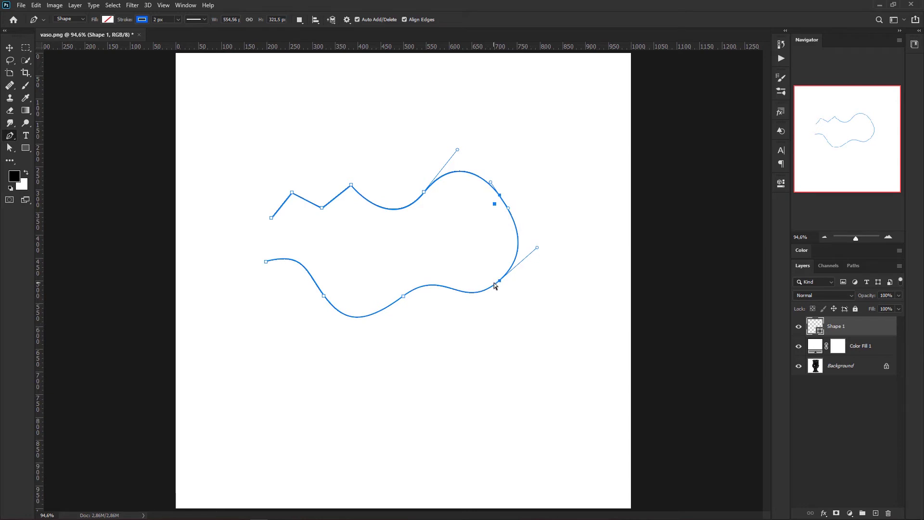
pyautogui.moveTo(501, 282); pyautogui.dragTo(507, 283)
pyautogui.keyDown('ctrl'); pyautogui.click(544, 248); pyautogui.keyUp('ctrl')
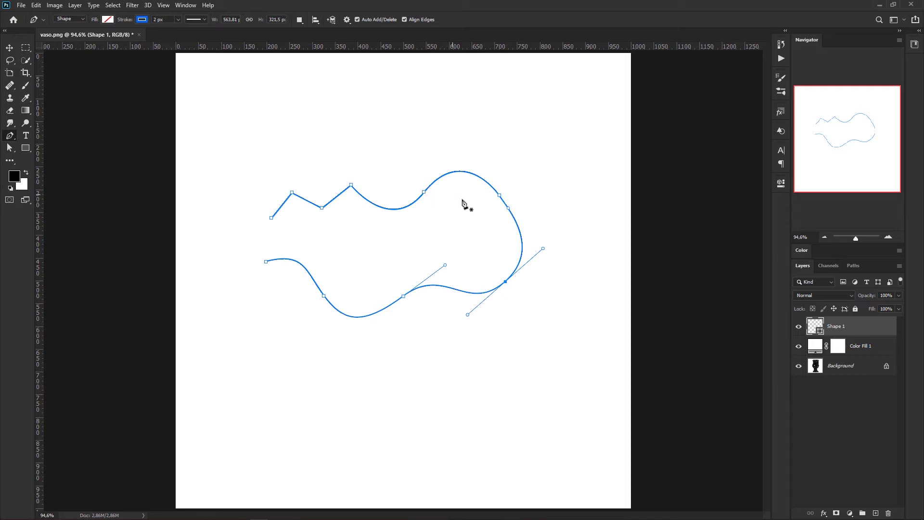
# Step: Swing the upper middle anchor's direction handles to flip the curves beside it, and lengthen the upper-right anchor's handle down and inward
pyautogui.keyDown('ctrl'); pyautogui.click(424, 193); pyautogui.keyUp('ctrl')
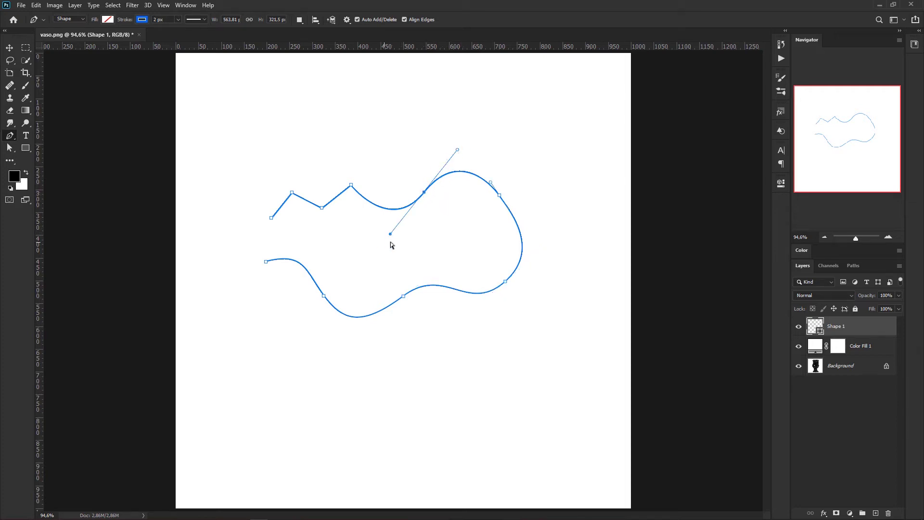
pyautogui.keyDown('ctrl'); pyautogui.click(458, 150); pyautogui.keyUp('ctrl')
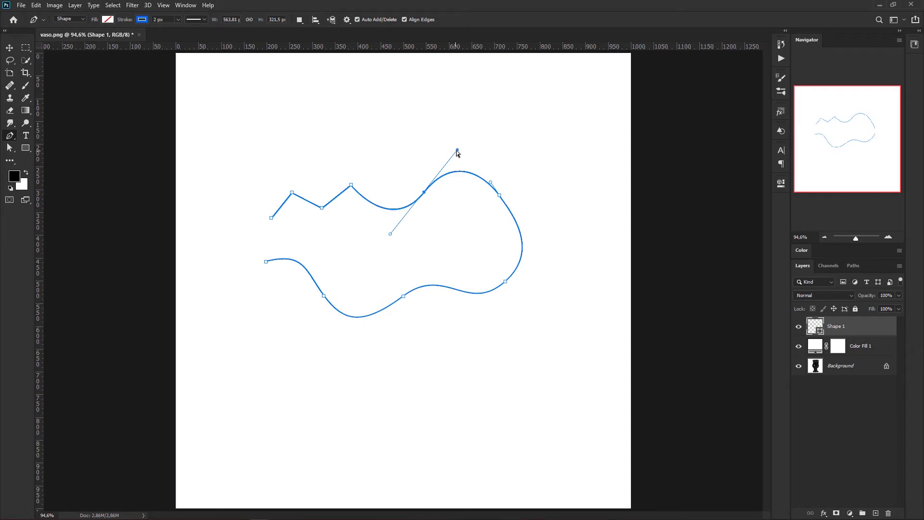
pyautogui.keyDown('ctrl'); pyautogui.click(425, 191); pyautogui.keyUp('ctrl')
pyautogui.moveTo(457, 150); pyautogui.dragTo(460, 228)
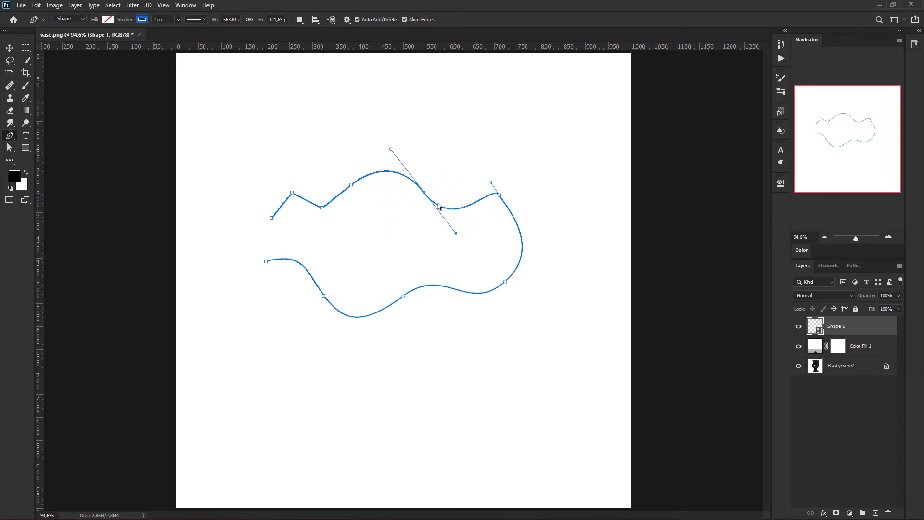
pyautogui.moveTo(491, 183); pyautogui.dragTo(479, 222)
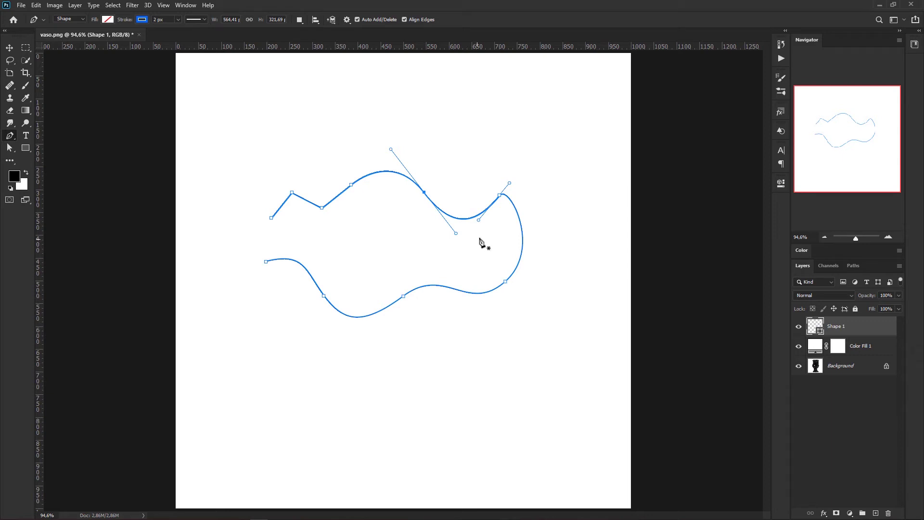
# Step: Move the upper middle anchor closer to the zigzag and reshape its handles so the curve after the last peak dips
pyautogui.moveTo(424, 192); pyautogui.dragTo(432, 191)
pyautogui.moveTo(465, 230); pyautogui.dragTo(443, 214)
pyautogui.moveTo(406, 142); pyautogui.dragTo(397, 154)
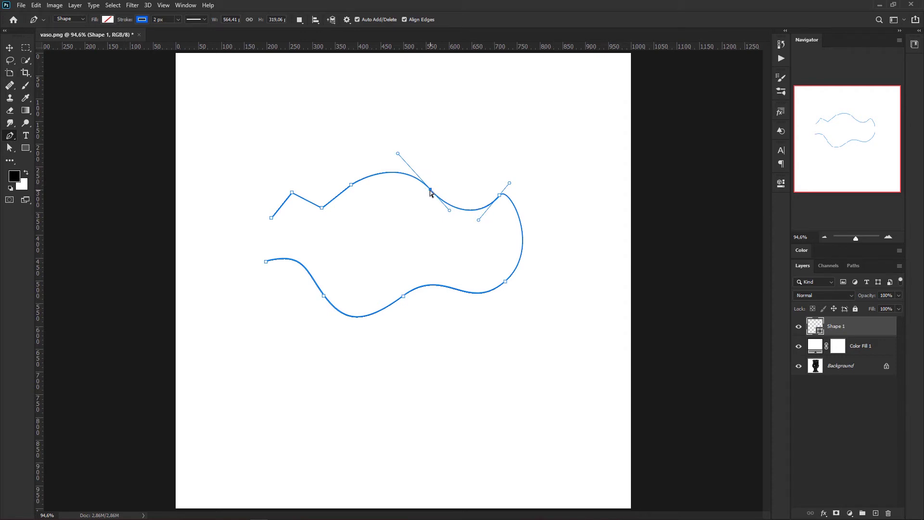
pyautogui.moveTo(430, 189); pyautogui.dragTo(436, 169)
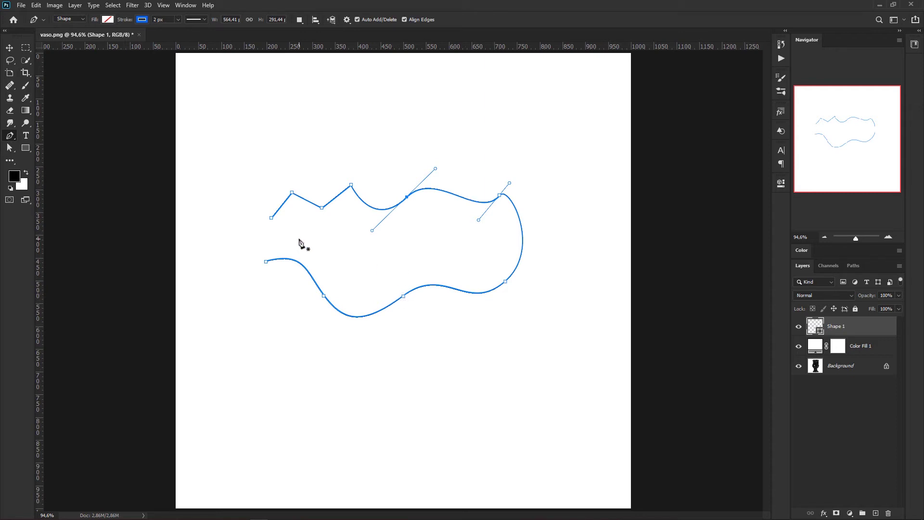
pyautogui.click(11, 137)
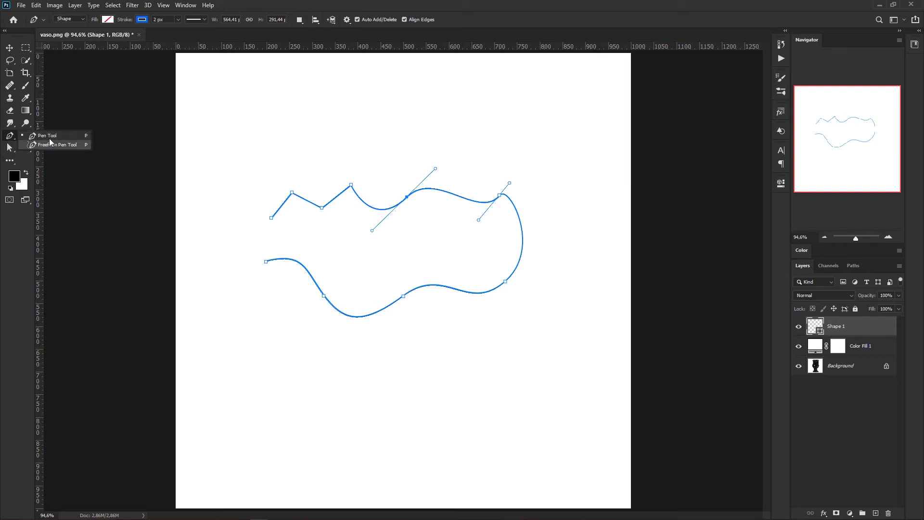
pyautogui.click(11, 161)
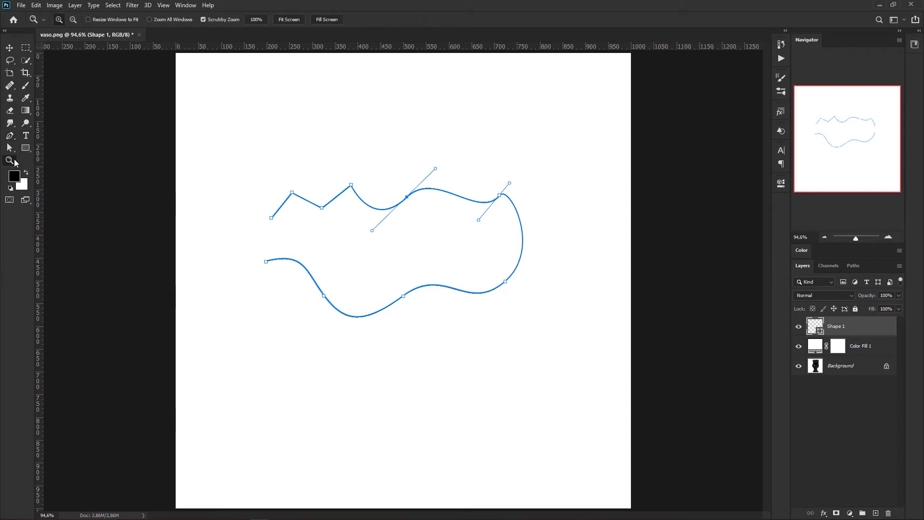
pyautogui.click(11, 162)
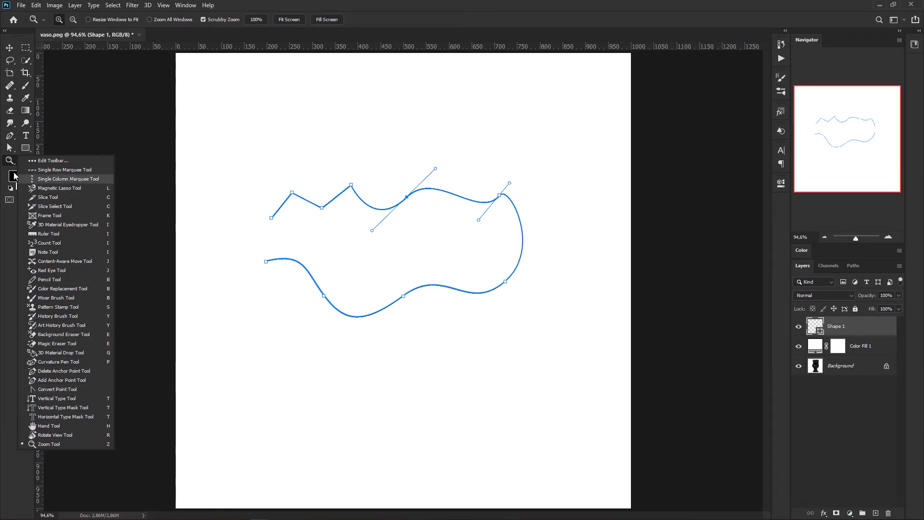
pyautogui.click(11, 137)
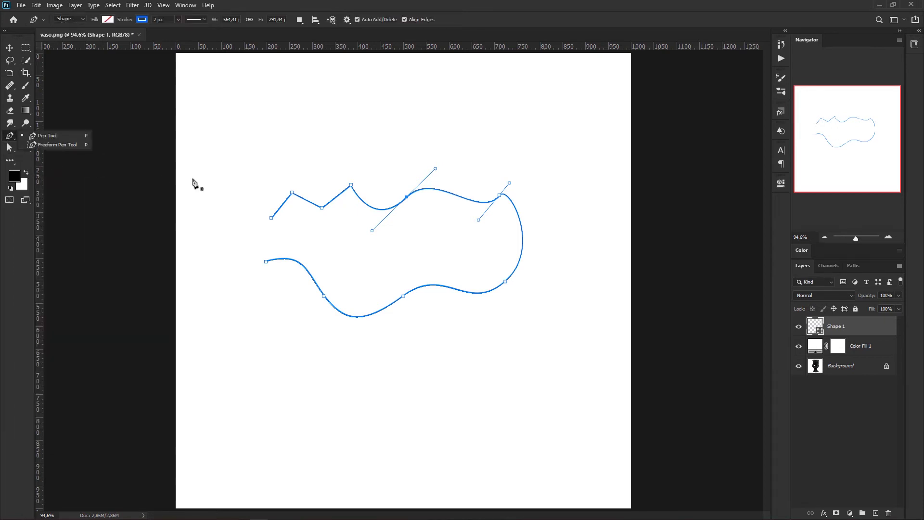
pyautogui.press('Escape')
# Step: Turn the upper middle anchor into a corner by swinging its outgoing handle downward independently of the other handle
pyautogui.keyDown('ctrl'); pyautogui.click(429, 217); pyautogui.keyUp('ctrl')
pyautogui.keyDown('ctrl'); pyautogui.click(425, 189); pyautogui.keyUp('ctrl')
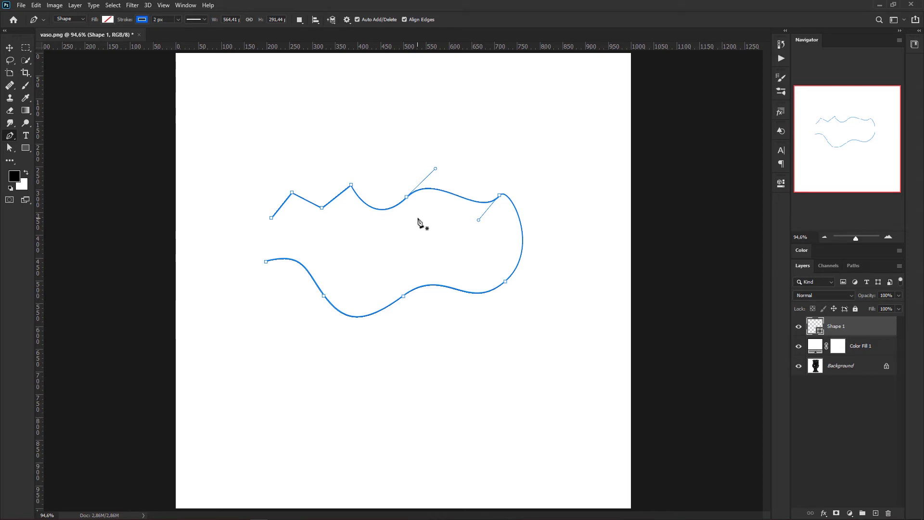
pyautogui.keyDown('ctrl'); pyautogui.click(406, 197); pyautogui.keyUp('ctrl')
pyautogui.moveTo(435, 170); pyautogui.dragTo(436, 243)
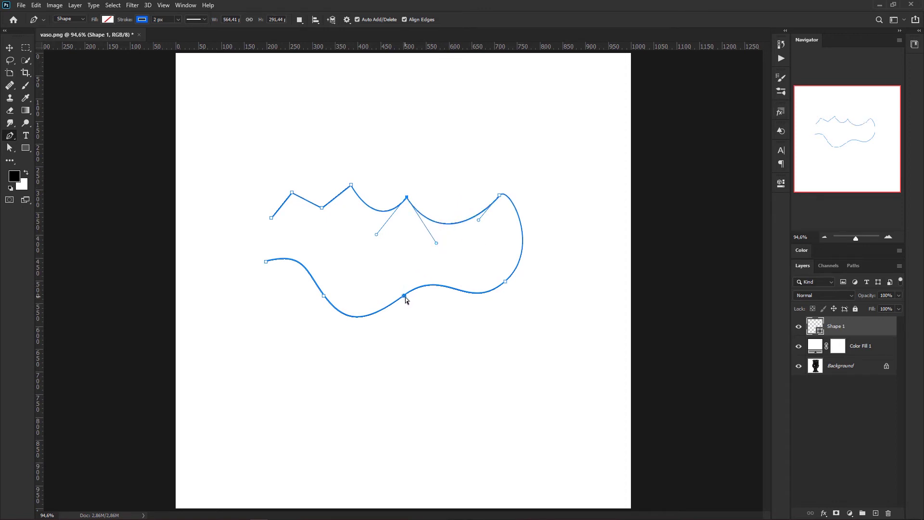
# Step: Nudge the bottom middle anchor down and swing its left handle to point downward independently, forming a corner between the two curves
pyautogui.moveTo(405, 297); pyautogui.dragTo(407, 301)
pyautogui.moveTo(365, 331); pyautogui.dragTo(406, 363)
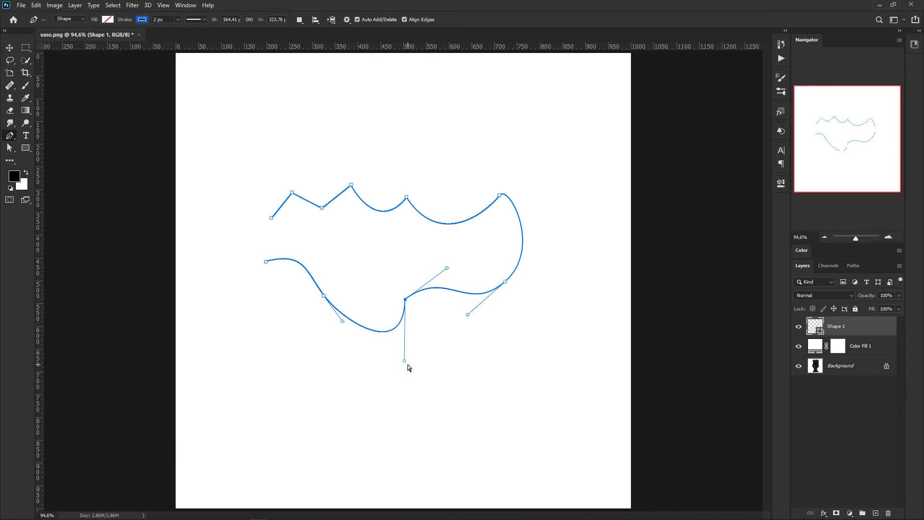
pyautogui.moveTo(404, 362)
pyautogui.mouseDown()
pyautogui.moveTo(390, 347)
pyautogui.moveTo(383, 287)
pyautogui.moveTo(395, 355)
pyautogui.moveTo(382, 281)
pyautogui.moveTo(413, 361)
pyautogui.moveTo(384, 282)
pyautogui.moveTo(408, 343)
pyautogui.mouseUp()
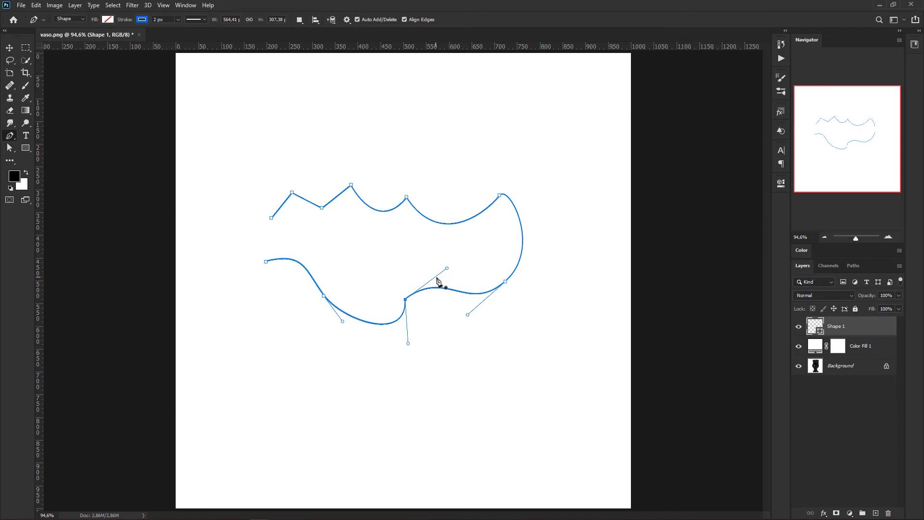
# Step: Move the lower-right anchor slightly outward, strip its handles to make a corner, and pull out new symmetrical handles to smooth it again
pyautogui.keyDown('ctrl'); pyautogui.click(506, 281); pyautogui.keyUp('ctrl')
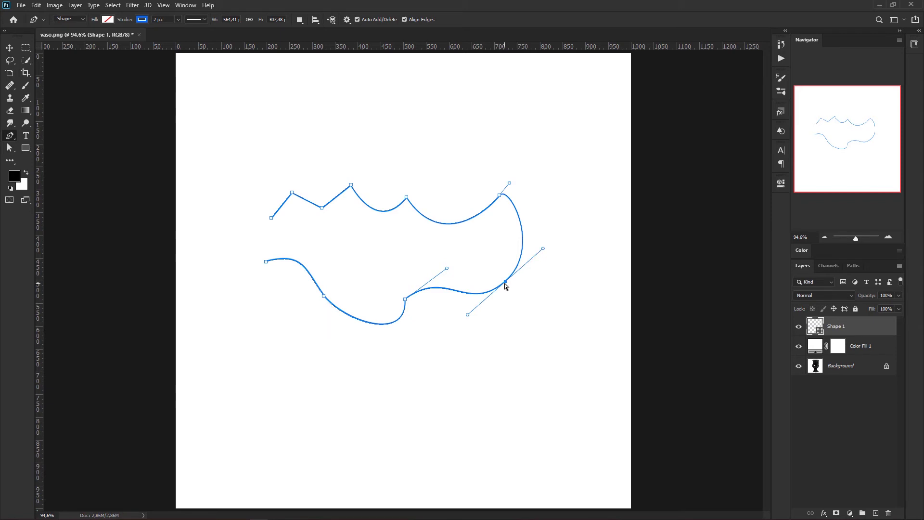
pyautogui.moveTo(504, 283); pyautogui.dragTo(513, 291)
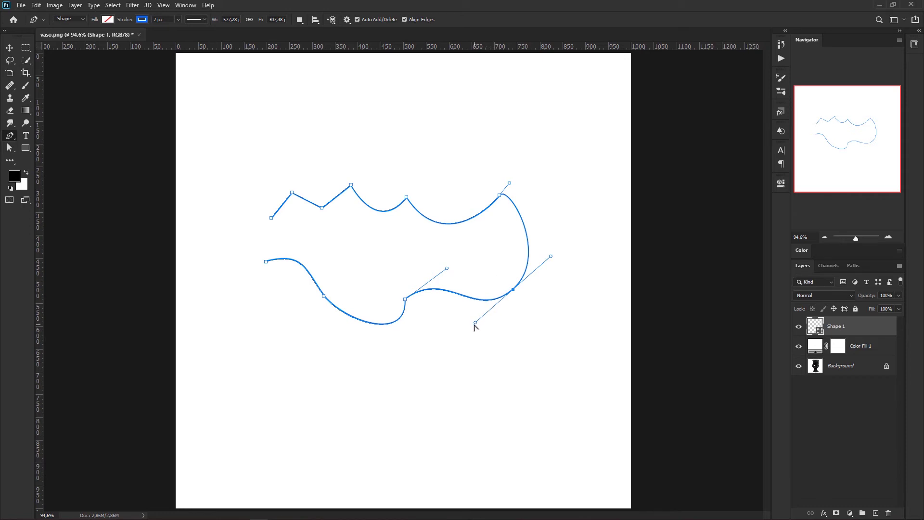
pyautogui.keyDown('alt'); pyautogui.click(513, 289); pyautogui.keyUp('alt')
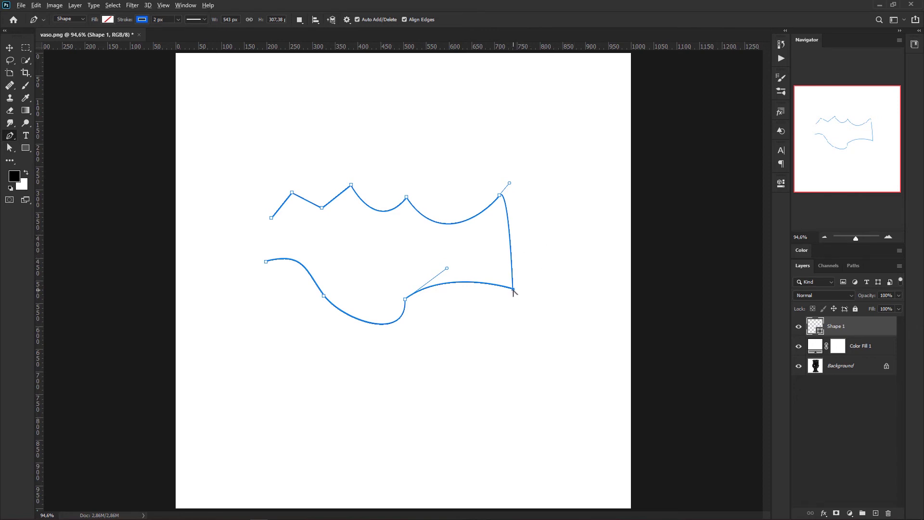
pyautogui.moveTo(514, 290); pyautogui.dragTo(475, 328)
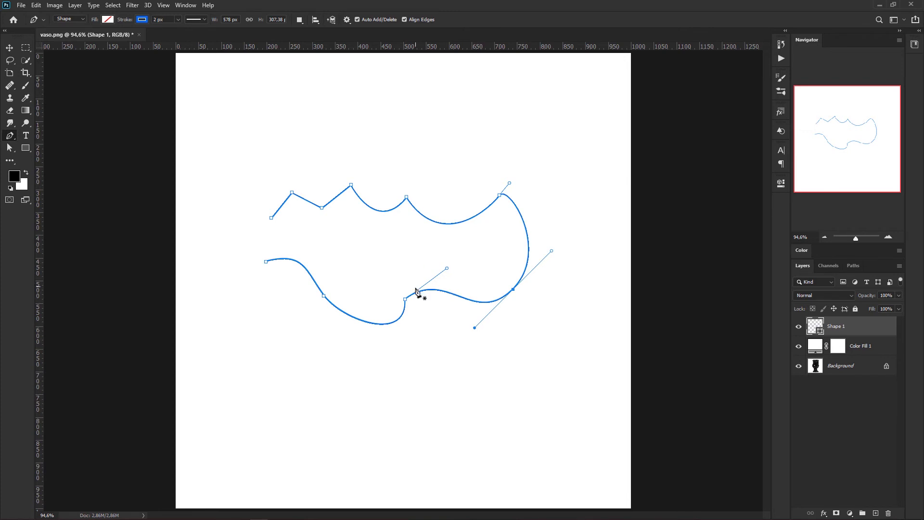
# Step: Convert the bottom middle corner anchor into a smooth point by pulling new handles up and to the left
pyautogui.keyDown('ctrl'); pyautogui.click(406, 301); pyautogui.keyUp('ctrl')
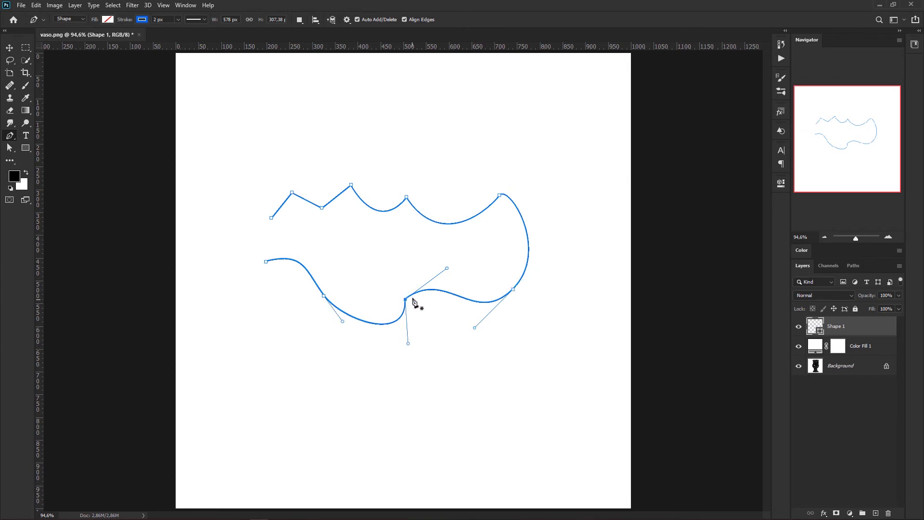
pyautogui.moveTo(406, 301); pyautogui.dragTo(374, 278)
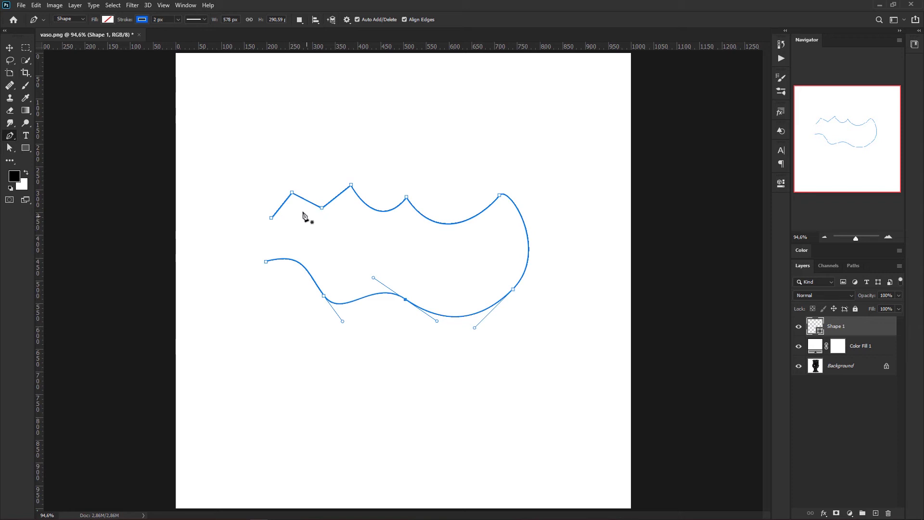
# Step: Close the open path by pulling outward handles from its lower-left endpoint and joining it to the upper-left endpoint with a curve
pyautogui.click(272, 218)
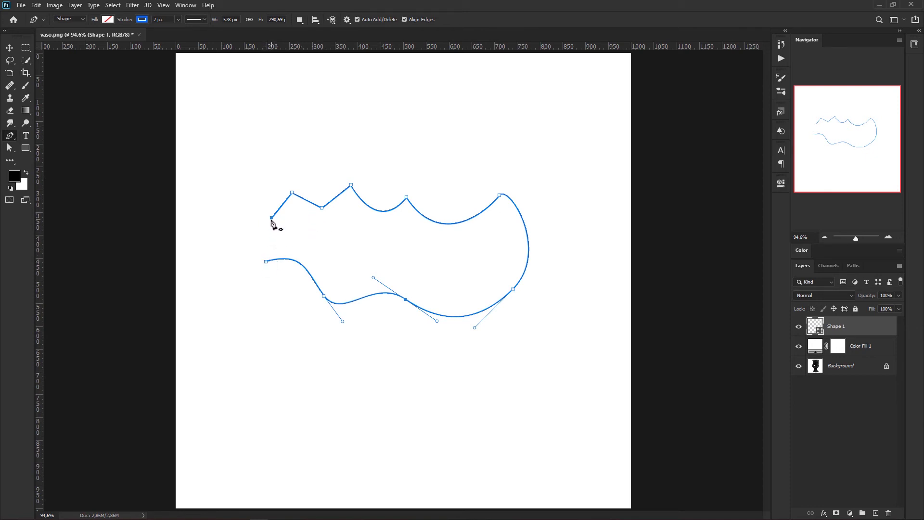
pyautogui.click(266, 261)
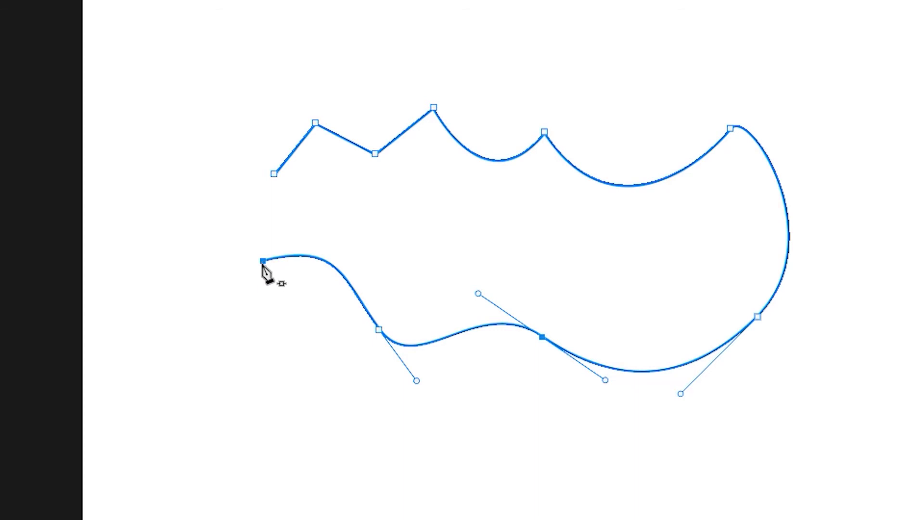
pyautogui.moveTo(263, 261); pyautogui.dragTo(187, 280)
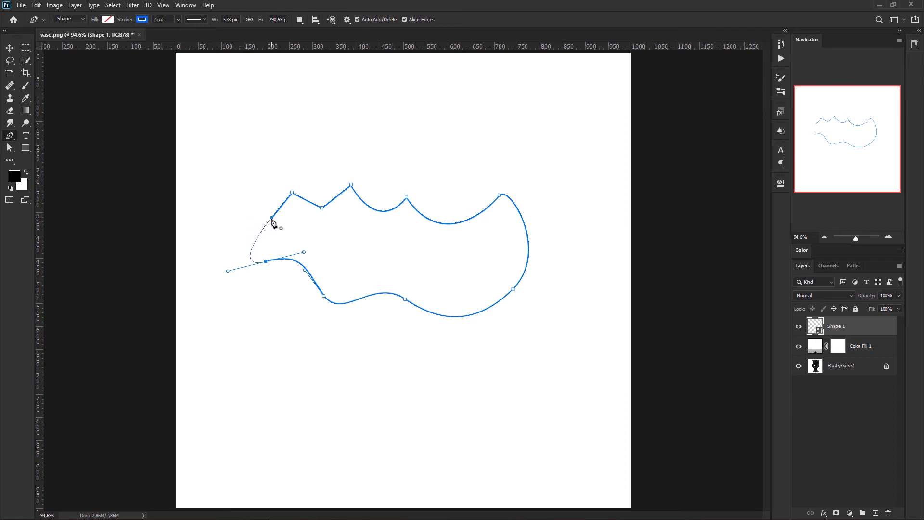
pyautogui.click(272, 218)
# Step: Delete the practice shape layer and the white colour fill layer, leaving only the vase background
pyautogui.click(293, 261)
pyautogui.press('Delete')
pyautogui.press('Delete')
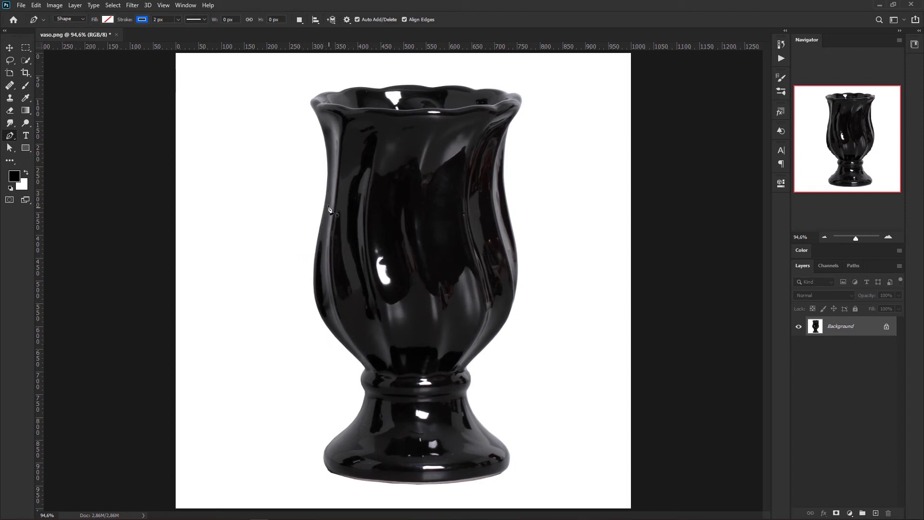
# Step: Set the Pen tool to Path mode and start a path with a smooth anchor at the bottom centre of the vase's base
pyautogui.click(81, 20)
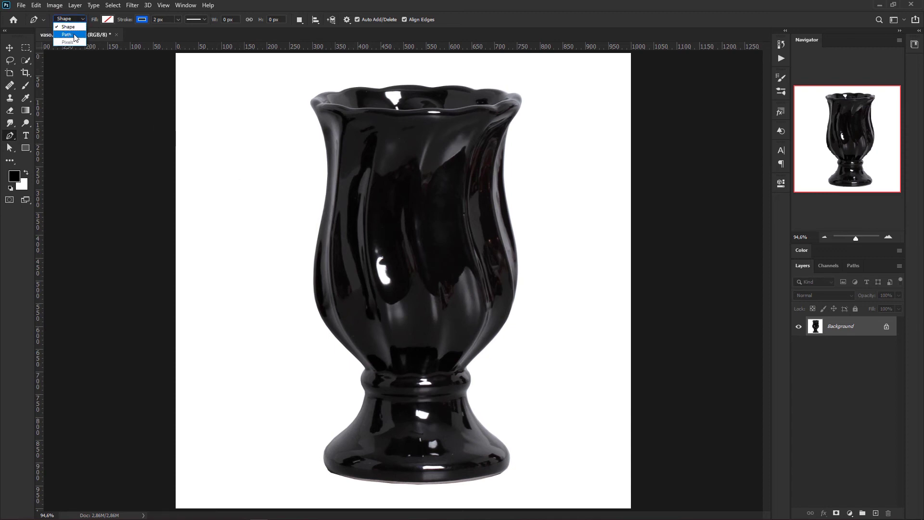
pyautogui.click(68, 35)
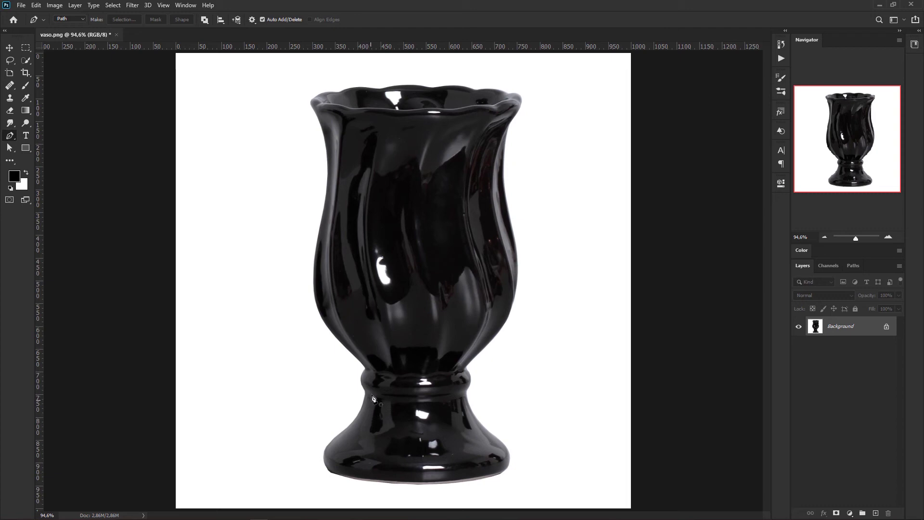
pyautogui.press('z')
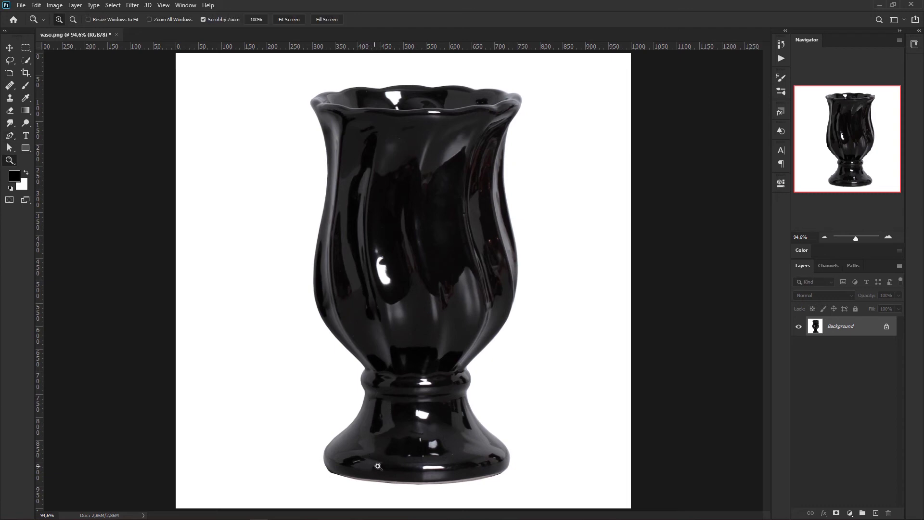
pyautogui.moveTo(378, 466); pyautogui.dragTo(418, 458)
pyautogui.press('p')
pyautogui.moveTo(425, 417); pyautogui.dragTo(395, 340)
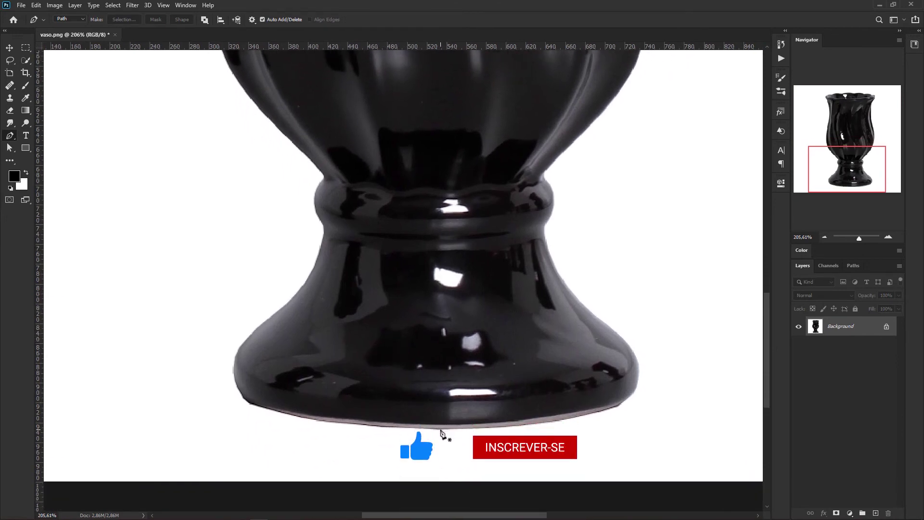
pyautogui.moveTo(441, 428); pyautogui.dragTo(381, 430)
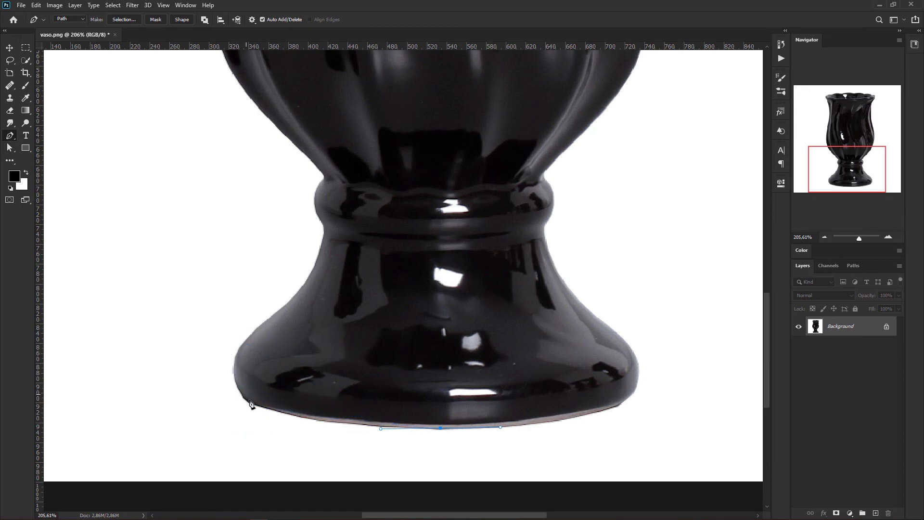
# Step: Trace the left half of the base's lower edge, around its rounded corner and up the flared left side
pyautogui.moveTo(260, 407); pyautogui.dragTo(218, 397)
pyautogui.moveTo(219, 397)
pyautogui.mouseDown()
pyautogui.moveTo(219, 390)
pyautogui.moveTo(229, 404)
pyautogui.mouseUp()
pyautogui.moveTo(241, 347); pyautogui.dragTo(251, 332)
pyautogui.moveTo(306, 318); pyautogui.dragTo(262, 392)
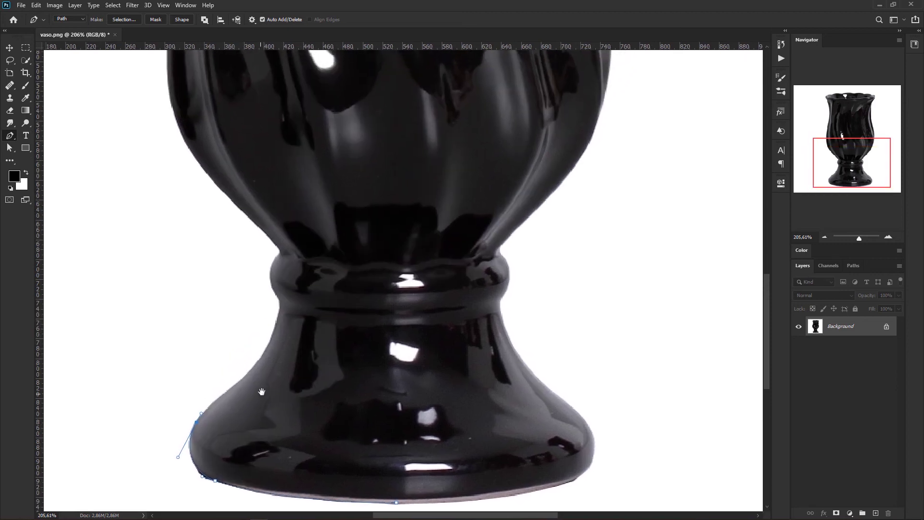
pyautogui.moveTo(289, 349); pyautogui.dragTo(315, 361)
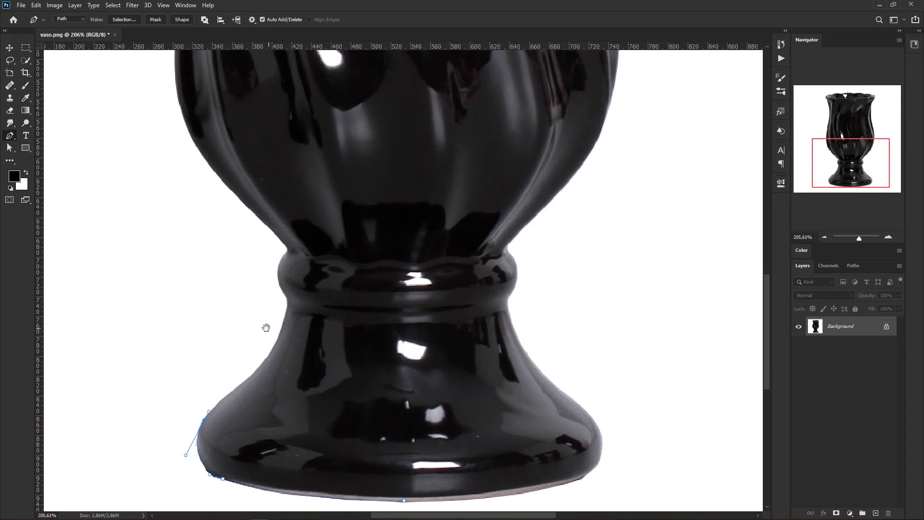
pyautogui.moveTo(258, 326); pyautogui.dragTo(276, 334)
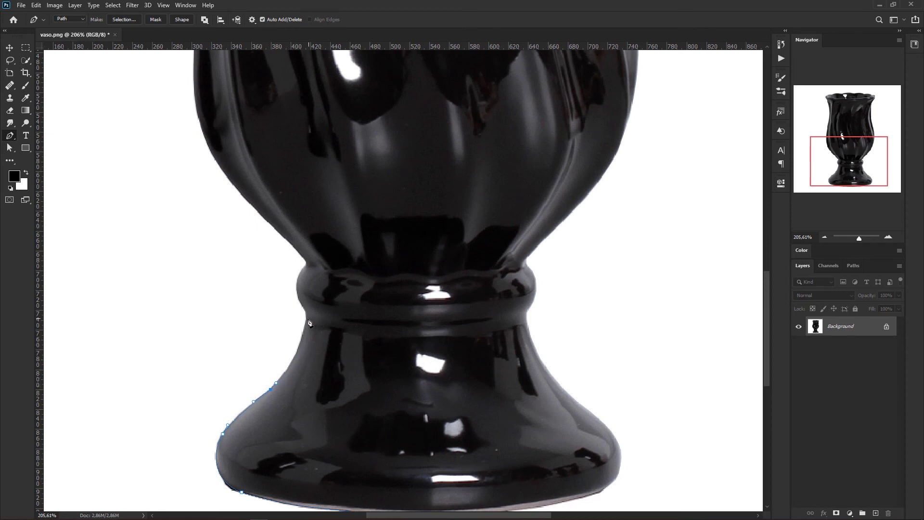
# Step: Continue the path up the left side of the neck ring and along the lower-left curve of the bowl
pyautogui.moveTo(307, 321)
pyautogui.mouseDown()
pyautogui.moveTo(309, 289)
pyautogui.moveTo(301, 307)
pyautogui.mouseUp()
pyautogui.moveTo(306, 269)
pyautogui.mouseDown()
pyautogui.moveTo(312, 262)
pyautogui.moveTo(296, 254)
pyautogui.mouseUp()
pyautogui.scroll(3, 299, 269)
pyautogui.hscroll(-2, 300, 270)
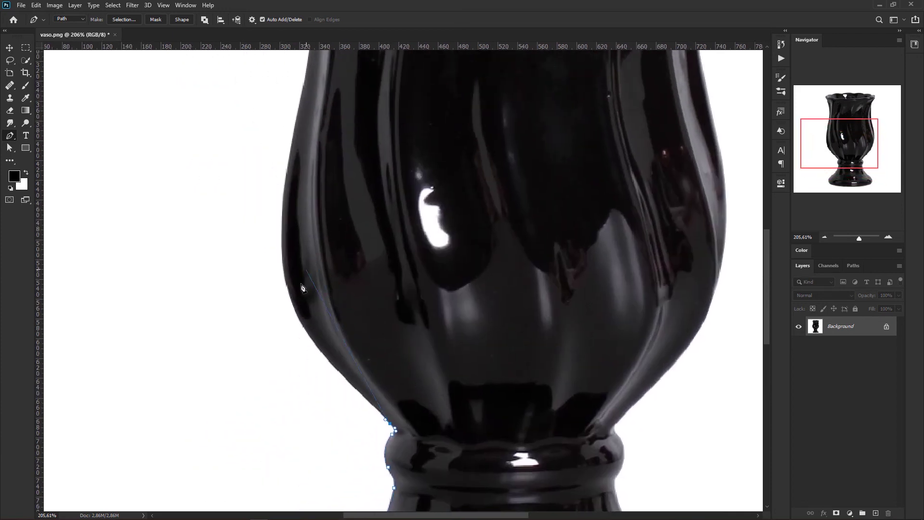
pyautogui.moveTo(291, 296); pyautogui.dragTo(273, 239)
pyautogui.moveTo(386, 419); pyautogui.dragTo(369, 398)
# Step: Trace the left side of the vase body upward to the outer left tip of the rim
pyautogui.scroll(5, 396, 382)
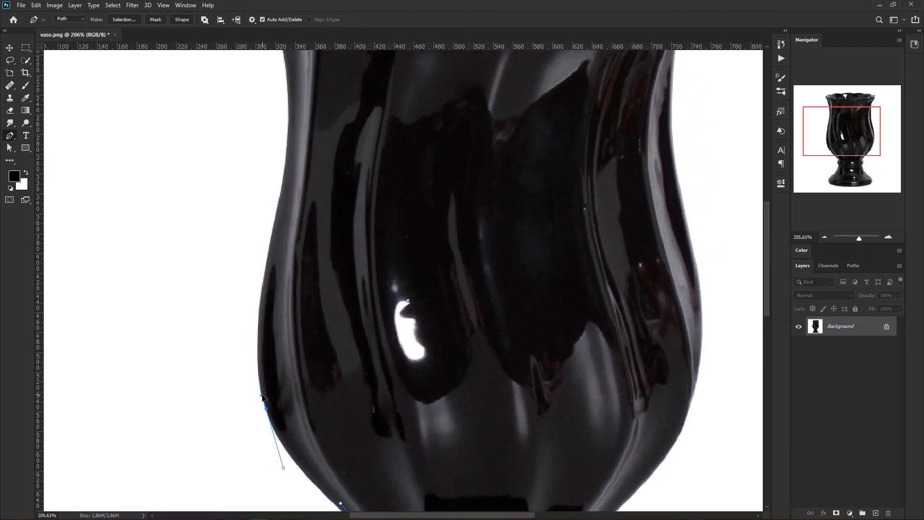
pyautogui.scroll(3, 279, 233)
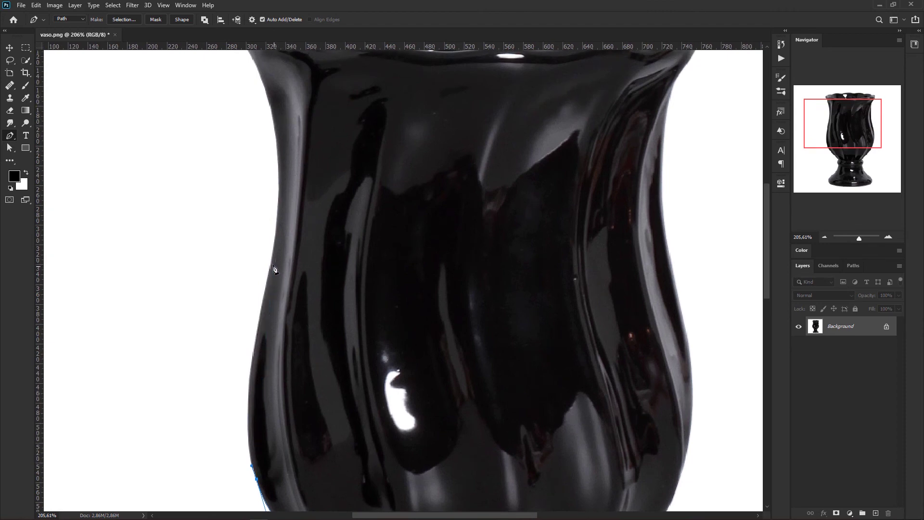
pyautogui.moveTo(269, 273)
pyautogui.mouseDown()
pyautogui.moveTo(302, 150)
pyautogui.moveTo(273, 256)
pyautogui.mouseUp()
pyautogui.moveTo(324, 218); pyautogui.dragTo(410, 354)
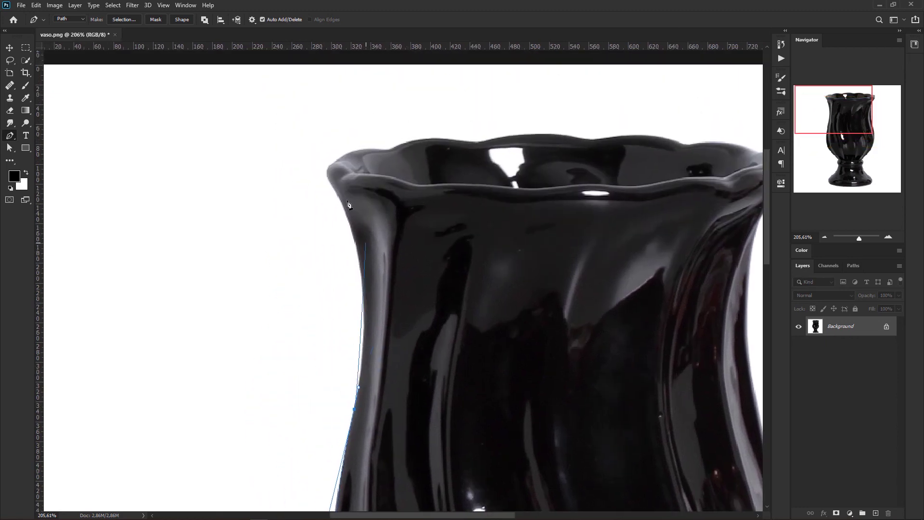
pyautogui.moveTo(339, 199); pyautogui.dragTo(335, 162)
pyautogui.keyDown('ctrl'); pyautogui.click(335, 191); pyautogui.keyUp('ctrl')
pyautogui.moveTo(329, 166)
pyautogui.mouseDown()
pyautogui.moveTo(322, 183)
pyautogui.moveTo(329, 168)
pyautogui.mouseUp()
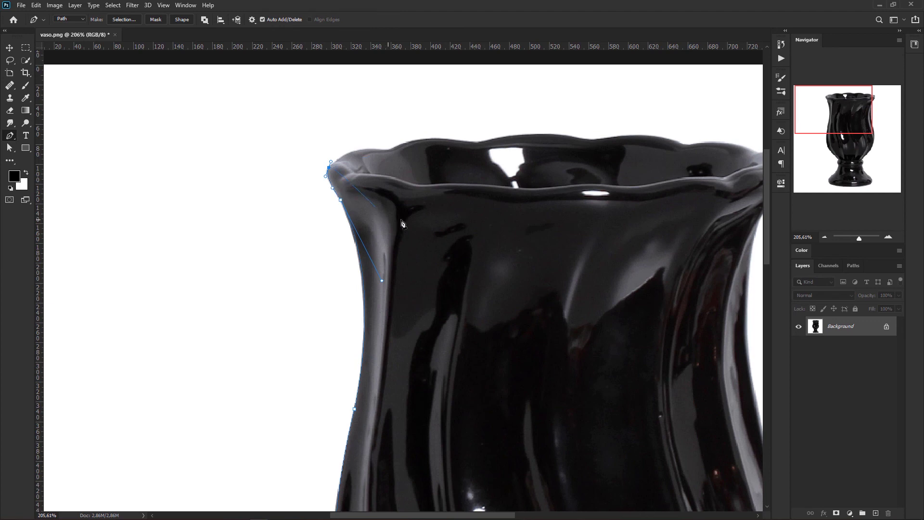
# Step: Trace the first scallops along the left part of the vase's back rim
pyautogui.moveTo(404, 224); pyautogui.dragTo(327, 280)
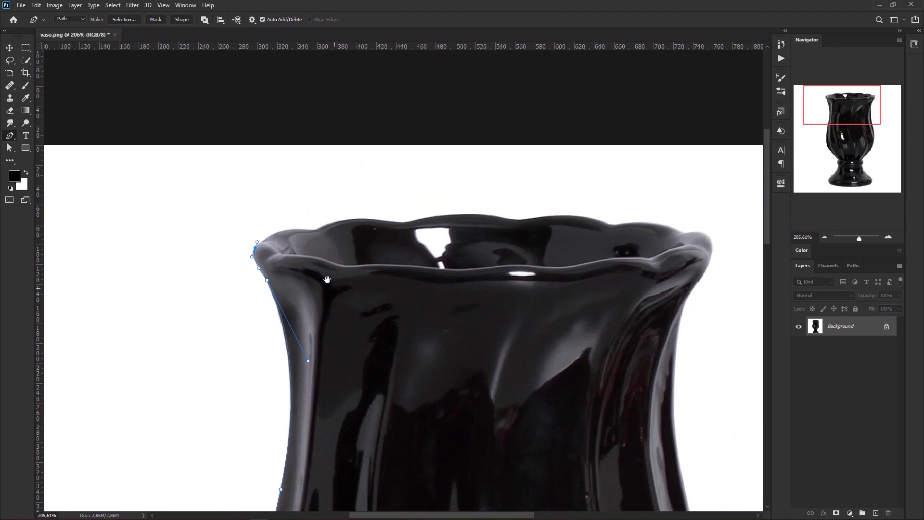
pyautogui.click(268, 240)
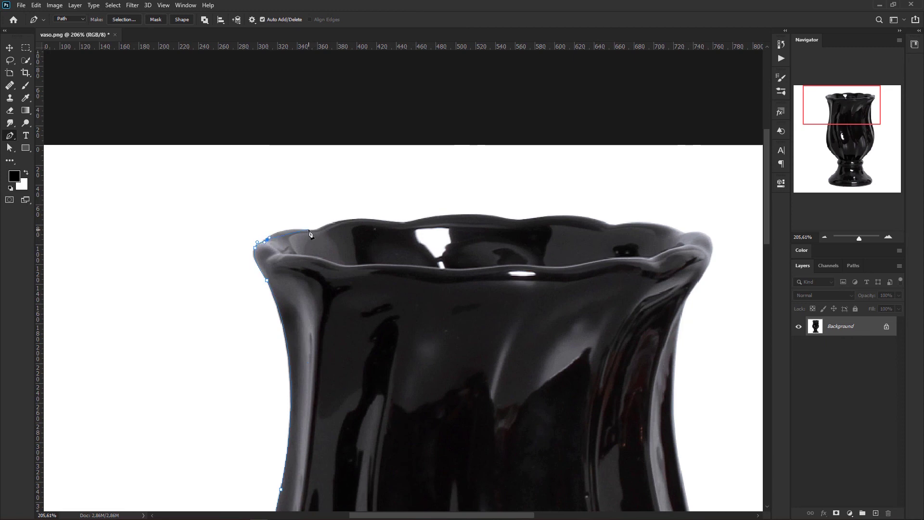
pyautogui.moveTo(308, 231); pyautogui.dragTo(331, 236)
pyautogui.click(328, 226)
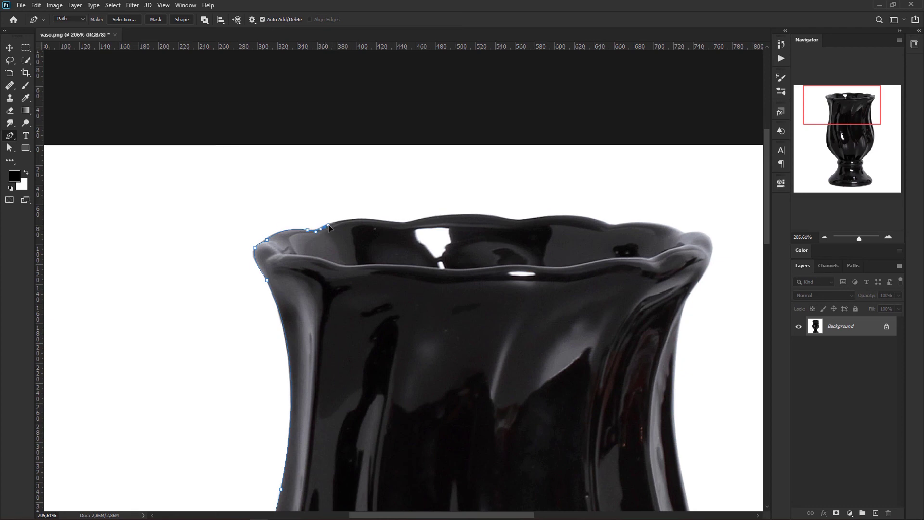
pyautogui.moveTo(394, 222); pyautogui.dragTo(439, 232)
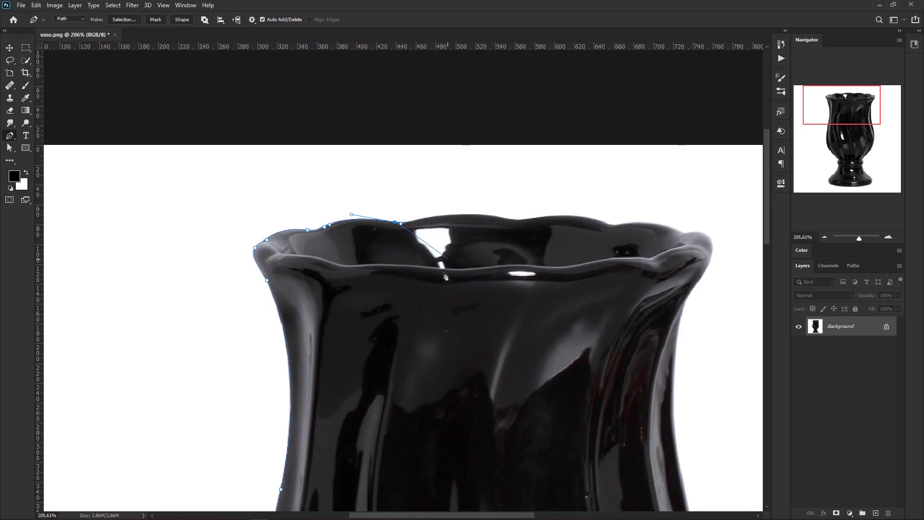
# Step: Follow the remaining scallops of the back rim across to the rim's right tip, adjusting handles at each dip
pyautogui.moveTo(441, 289); pyautogui.dragTo(366, 268)
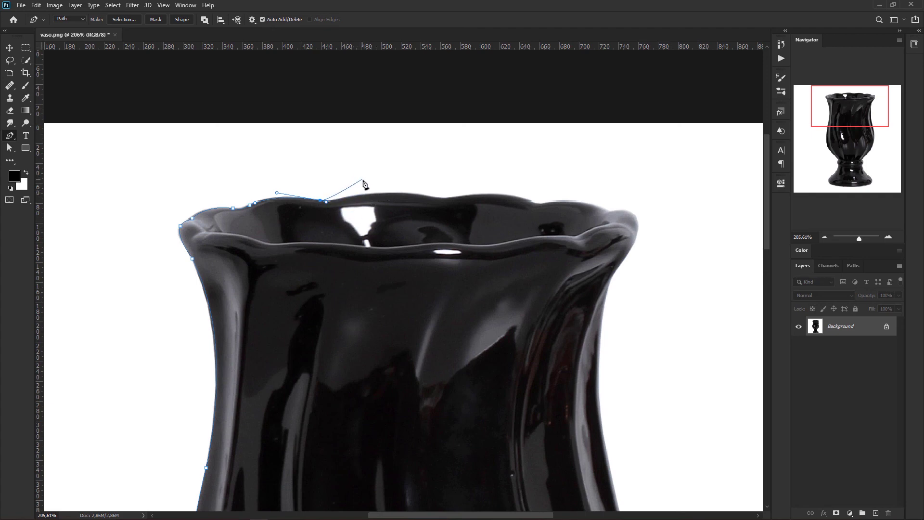
pyautogui.moveTo(445, 191); pyautogui.dragTo(393, 188)
pyautogui.hotkey('ctrl', 'z')
pyautogui.click(341, 198)
pyautogui.moveTo(426, 196); pyautogui.dragTo(456, 205)
pyautogui.click(456, 198)
pyautogui.moveTo(532, 201); pyautogui.dragTo(553, 201)
pyautogui.moveTo(597, 212); pyautogui.dragTo(435, 209)
pyautogui.moveTo(447, 207)
pyautogui.mouseDown()
pyautogui.moveTo(470, 216)
pyautogui.moveTo(451, 209)
pyautogui.mouseUp()
pyautogui.moveTo(475, 213); pyautogui.dragTo(482, 219)
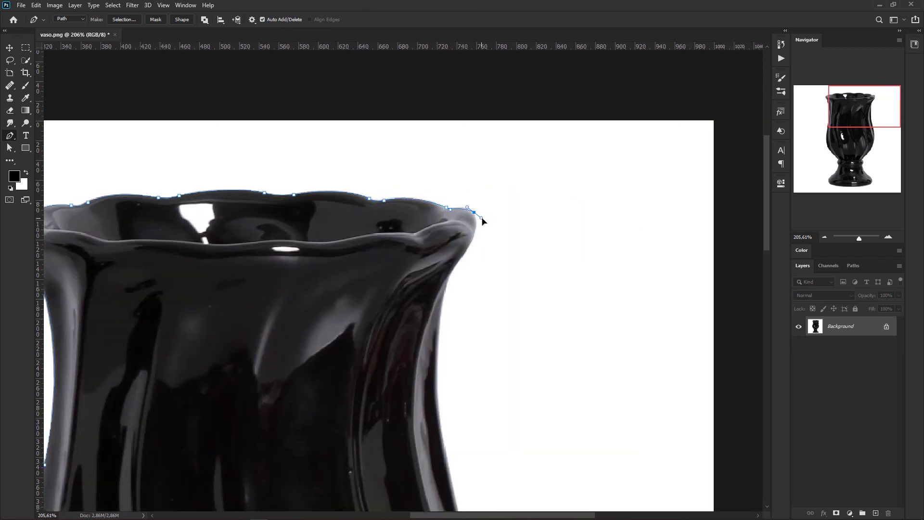
# Step: Trace the right side of the vase from the rim down the body to the lower curve of the bowl
pyautogui.moveTo(462, 255); pyautogui.dragTo(442, 285)
pyautogui.moveTo(469, 314); pyautogui.dragTo(472, 192)
pyautogui.moveTo(443, 216); pyautogui.dragTo(437, 287)
pyautogui.moveTo(465, 405); pyautogui.dragTo(509, 141)
pyautogui.moveTo(500, 256); pyautogui.dragTo(480, 319)
pyautogui.keyDown('alt'); pyautogui.moveTo(481, 320); pyautogui.dragTo(494, 270); pyautogui.keyUp('alt')
pyautogui.moveTo(450, 338); pyautogui.dragTo(412, 375)
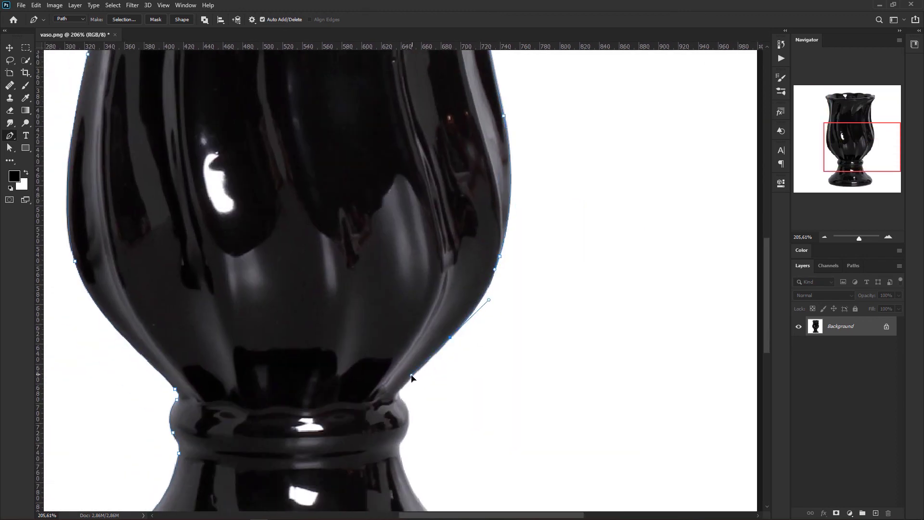
# Step: Continue the path around the right side of the neck ring to the top of the base
pyautogui.click(399, 393)
pyautogui.moveTo(409, 416); pyautogui.dragTo(439, 290)
pyautogui.moveTo(436, 291); pyautogui.dragTo(437, 300)
pyautogui.click(438, 317)
# Step: Trace the flared right side of the base and close the path at its starting anchor at the bottom centre
pyautogui.moveTo(450, 352); pyautogui.dragTo(418, 255)
pyautogui.moveTo(468, 301); pyautogui.dragTo(483, 312)
pyautogui.moveTo(488, 367); pyautogui.dragTo(478, 385)
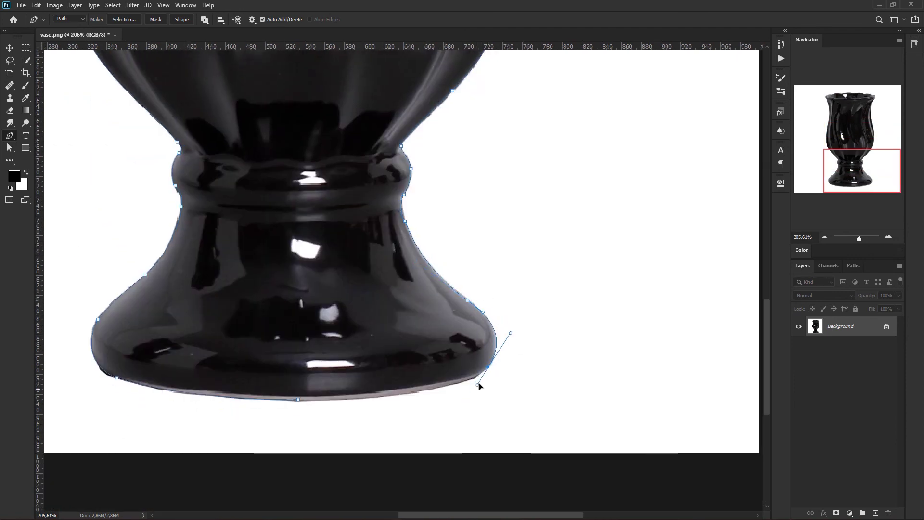
pyautogui.moveTo(298, 399)
pyautogui.mouseDown()
pyautogui.moveTo(432, 399)
pyautogui.moveTo(310, 398)
pyautogui.mouseUp()
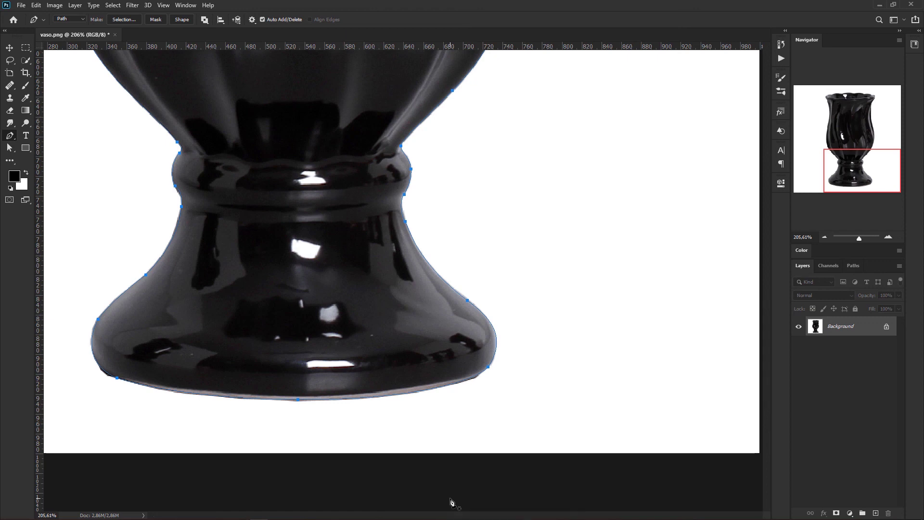
# Step: Make a new anti-aliased selection from the vase path with a 0-pixel feather radius, and undo it
pyautogui.hotkey('ctrl', '0')
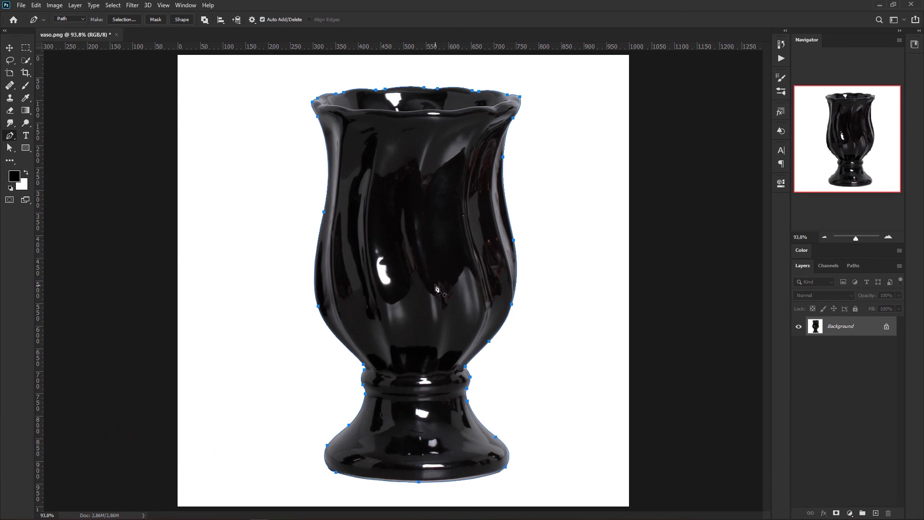
pyautogui.rightClick(442, 266)
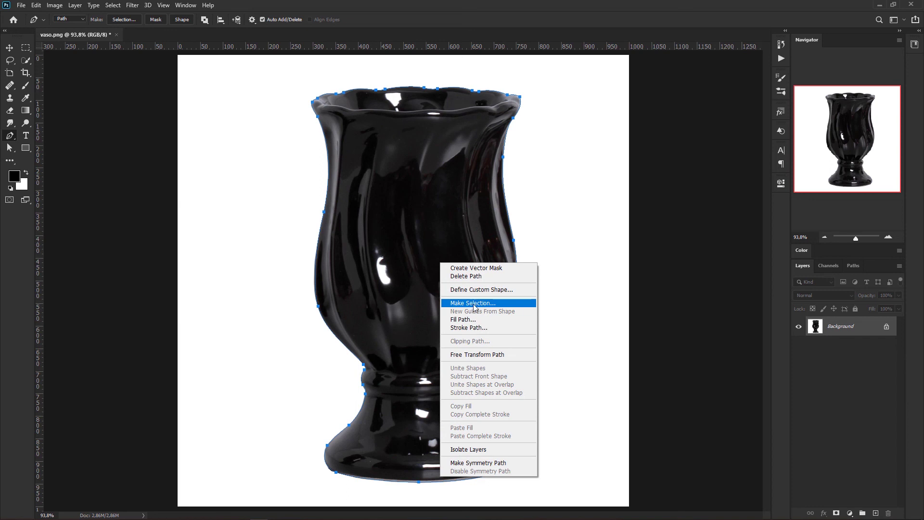
pyautogui.click(494, 304)
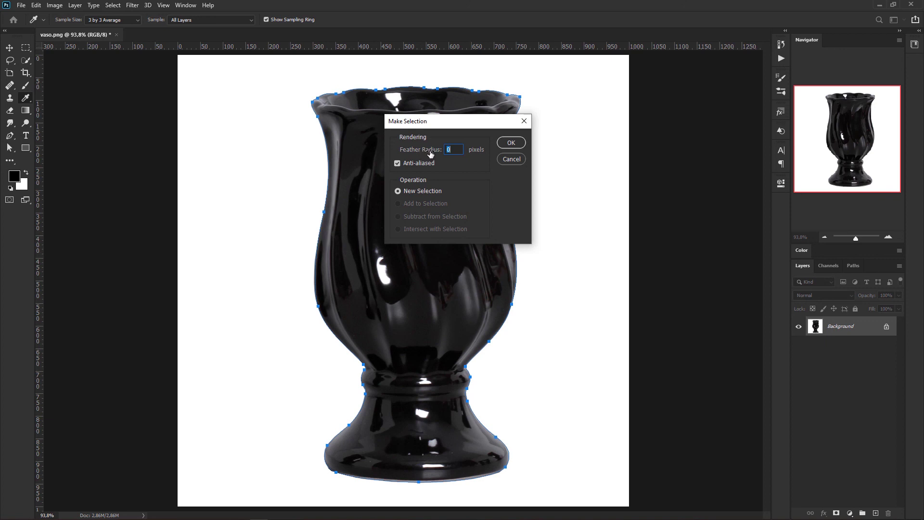
pyautogui.click(514, 145)
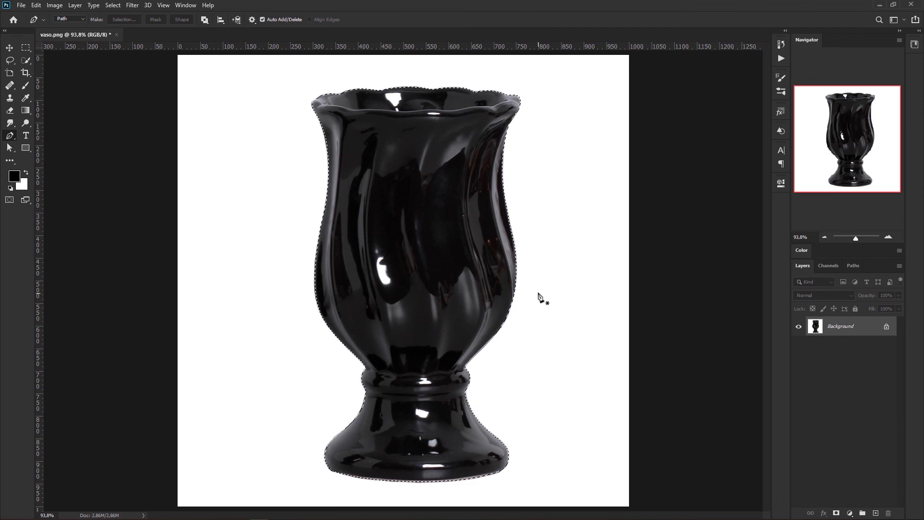
pyautogui.hotkey('ctrl', 'z')
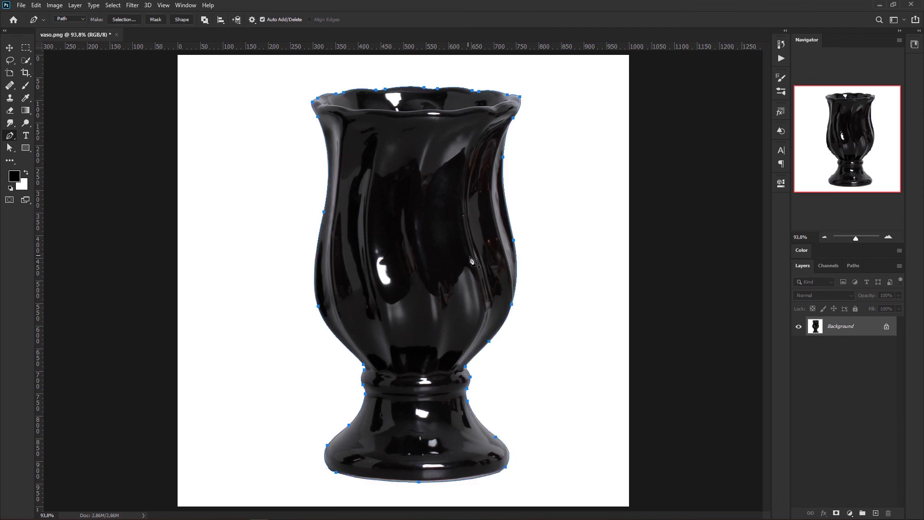
# Step: Load the vase's Work Path as a selection from the list of paths, and undo it
pyautogui.click(854, 266)
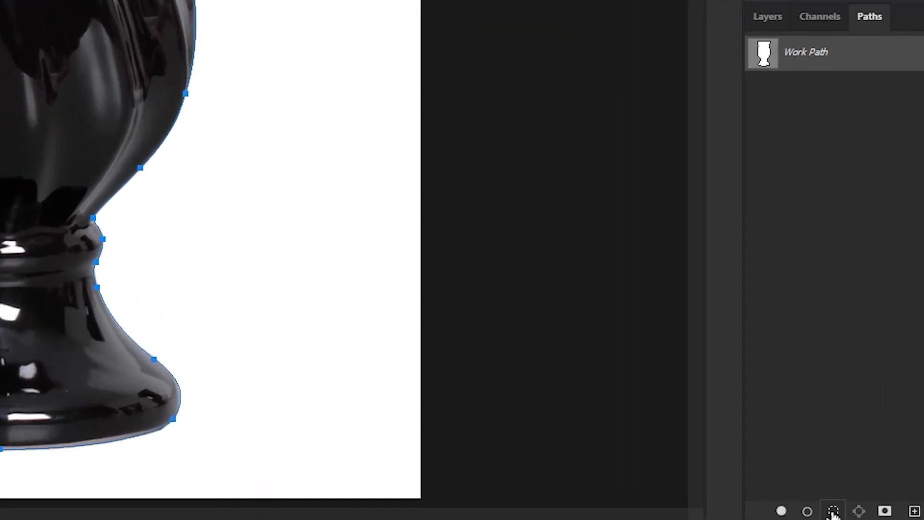
pyautogui.click(833, 511)
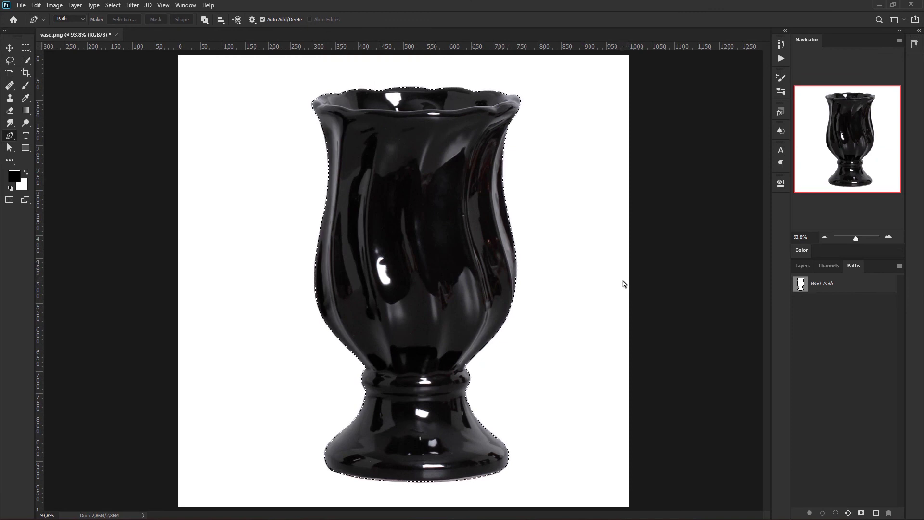
pyautogui.hotkey('ctrl', 'z')
# Step: Return to the layer list and convert the closed vase path directly into a selection
pyautogui.click(803, 266)
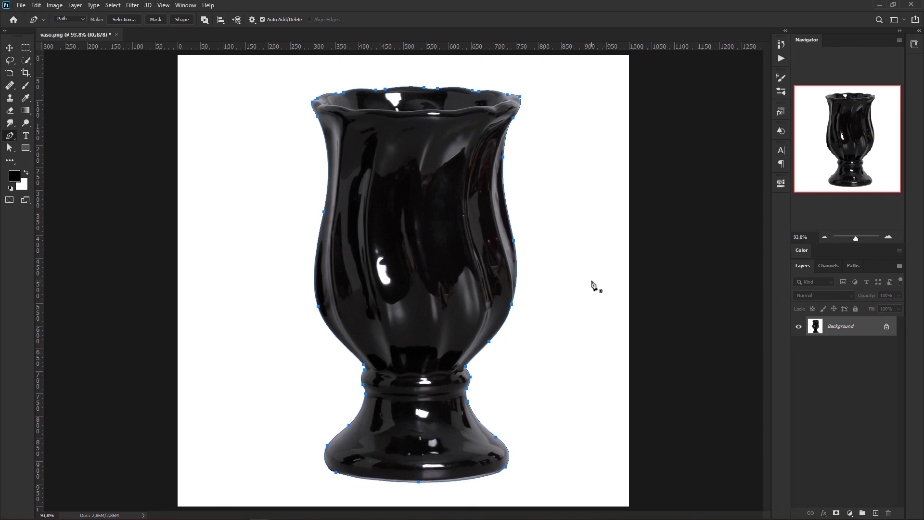
pyautogui.hotkey('ctrl', 'Return')
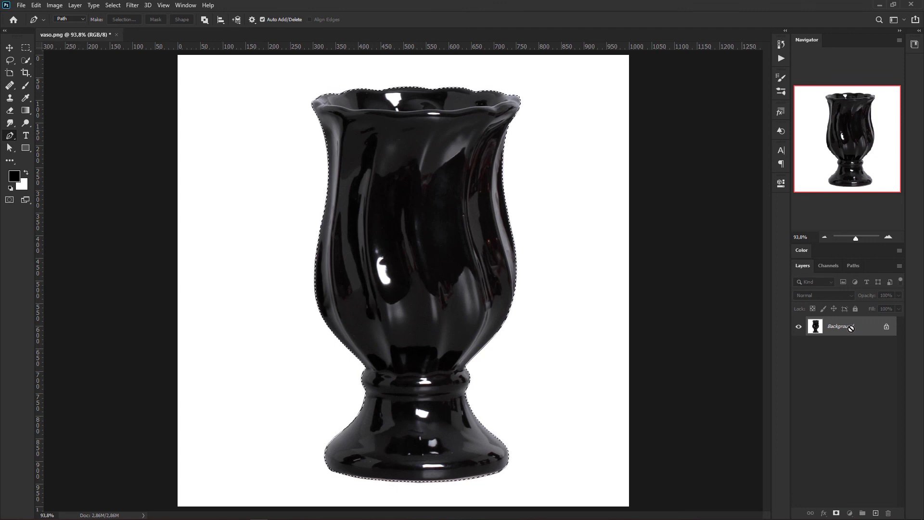
# Step: Copy the selected vase onto its own layer and hide the Background layer
pyautogui.hotkey('ctrl', 'j')
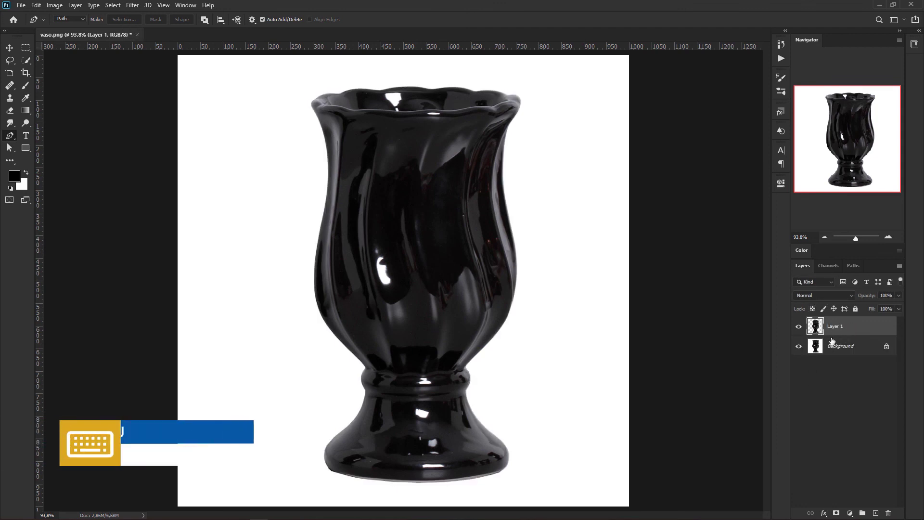
pyautogui.click(799, 346)
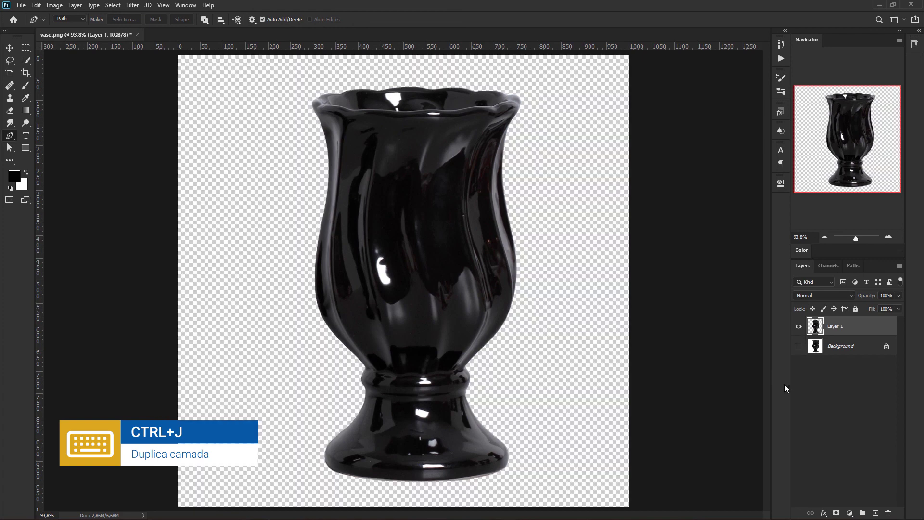
# Step: Add a light blue (#95ceff) Solid Color fill layer and place it directly beneath the cut-out vase layer
pyautogui.click(850, 513)
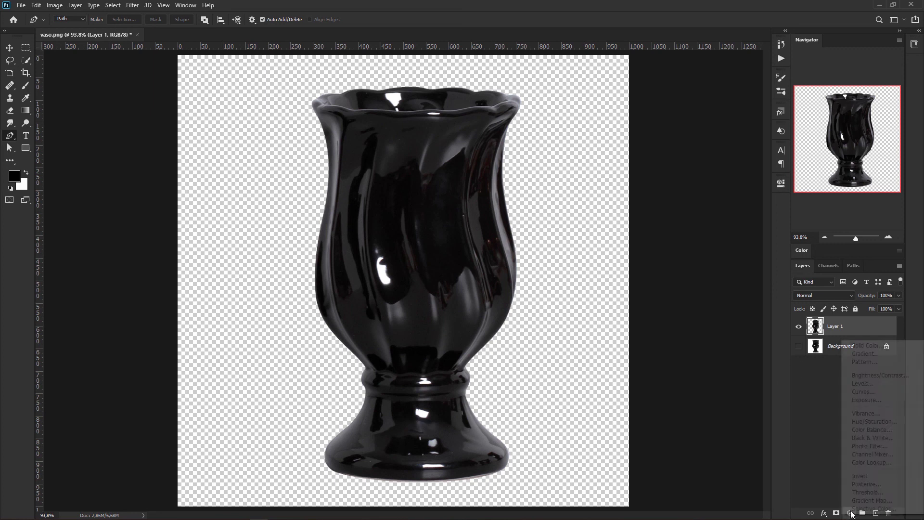
pyautogui.click(874, 346)
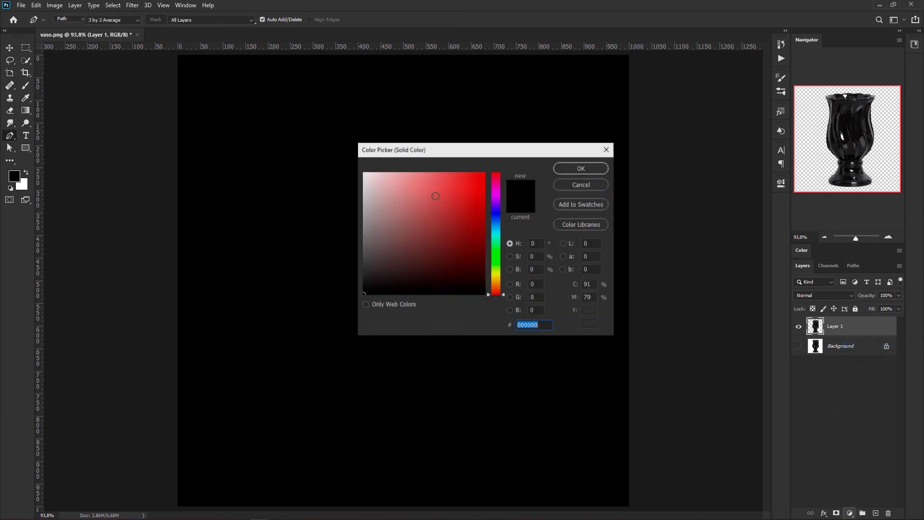
pyautogui.click(496, 224)
pyautogui.moveTo(438, 195); pyautogui.dragTo(414, 172)
pyautogui.click(575, 168)
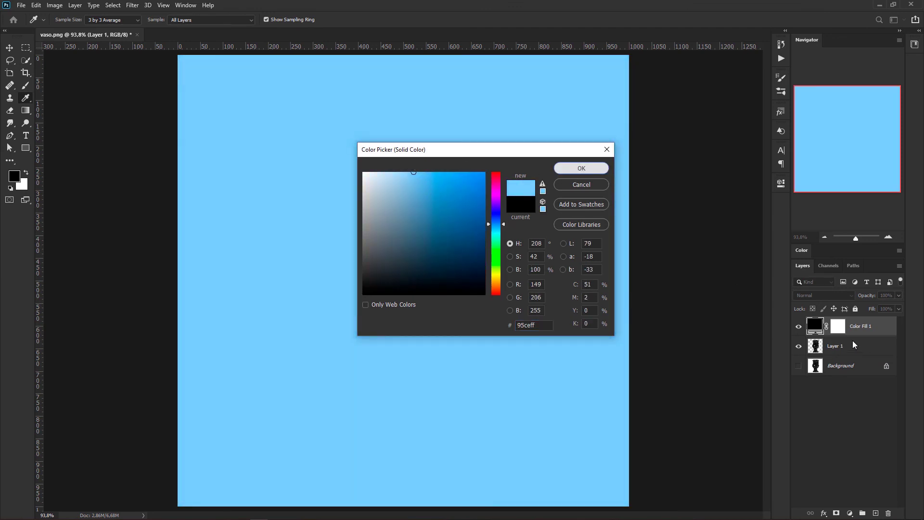
pyautogui.moveTo(873, 327); pyautogui.dragTo(868, 359)
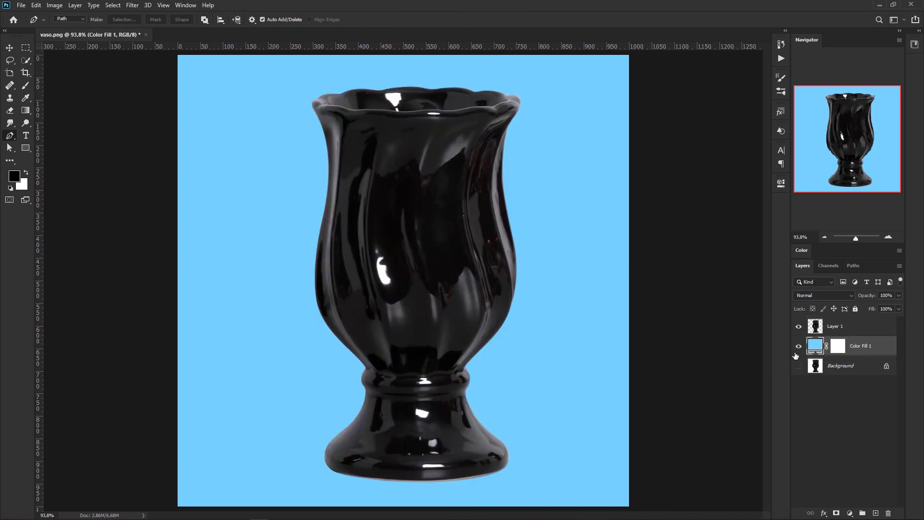